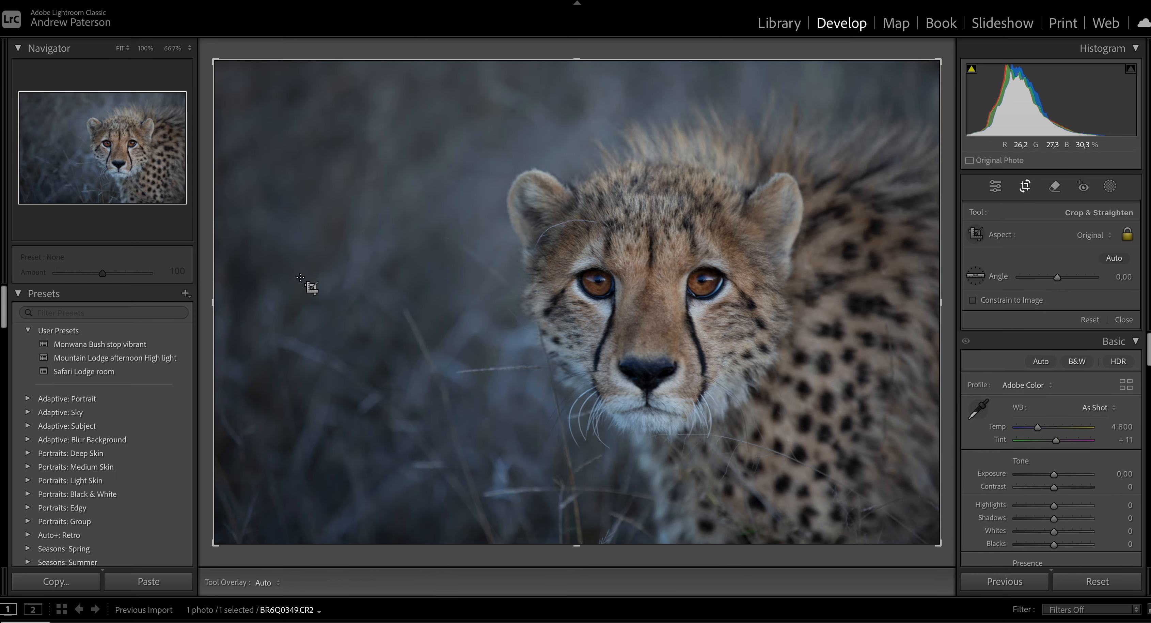
Crop the photo slightly tighter by trimming its left side while keeping the original aspect ratio.
left_click_drag(213, 302, 241, 304)
key("Return")
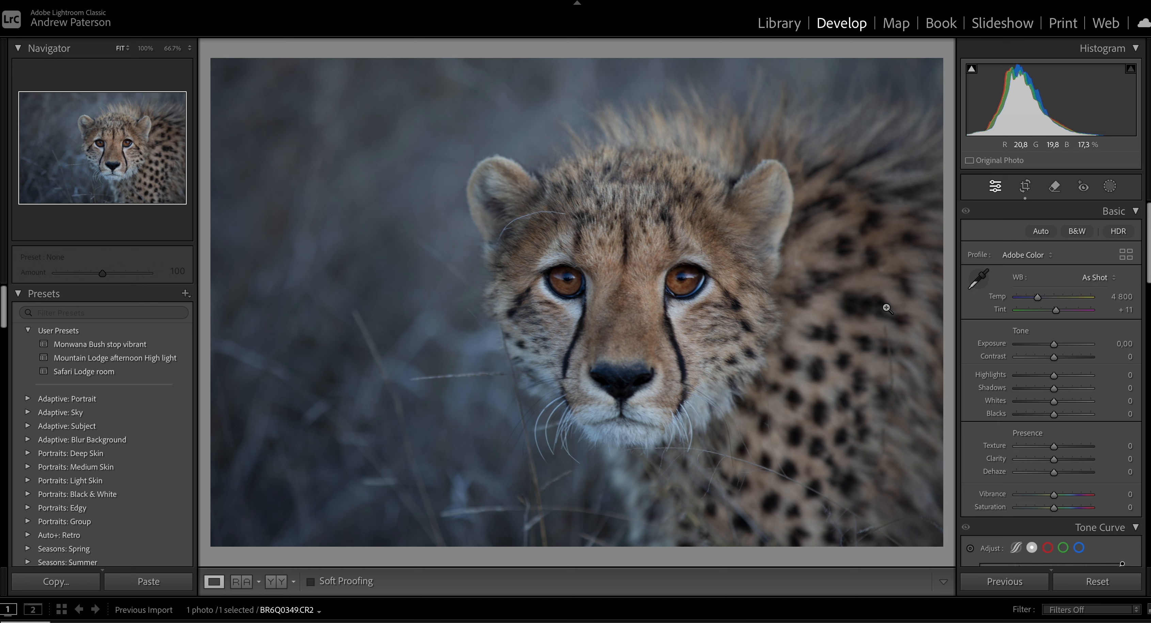
Set the sharpening masking to 55 so that sharpening is limited to the cheetah's edges and fur detail.
scroll(1039, 385, "down", 5)
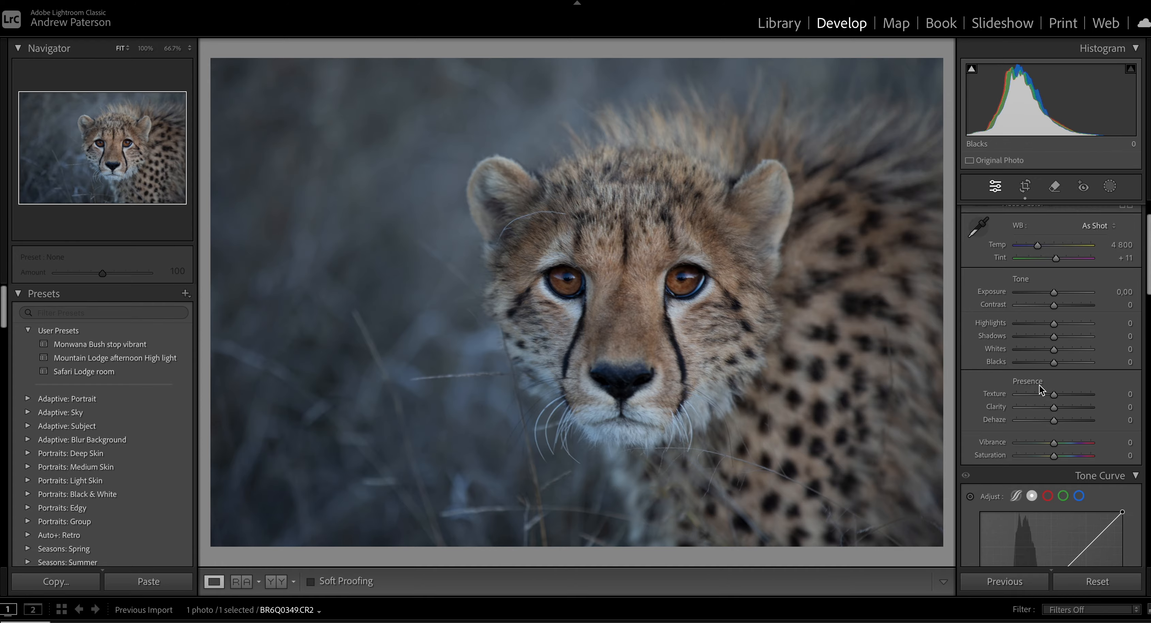
scroll(1038, 384, "down", 8)
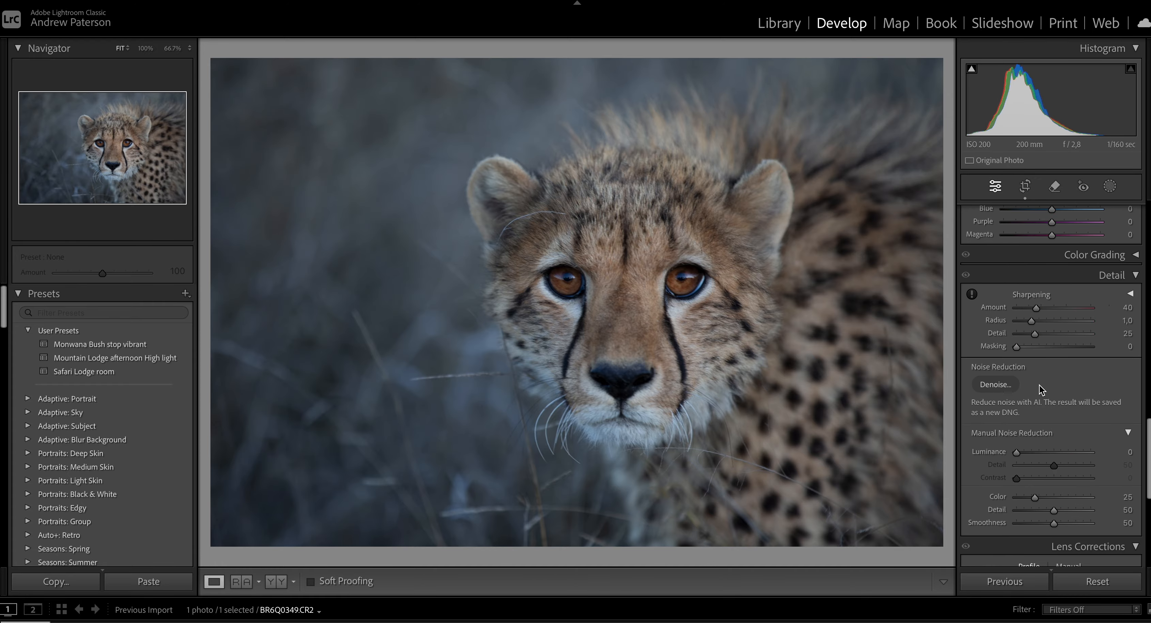
left_click_drag(1019, 347, 1059, 347)
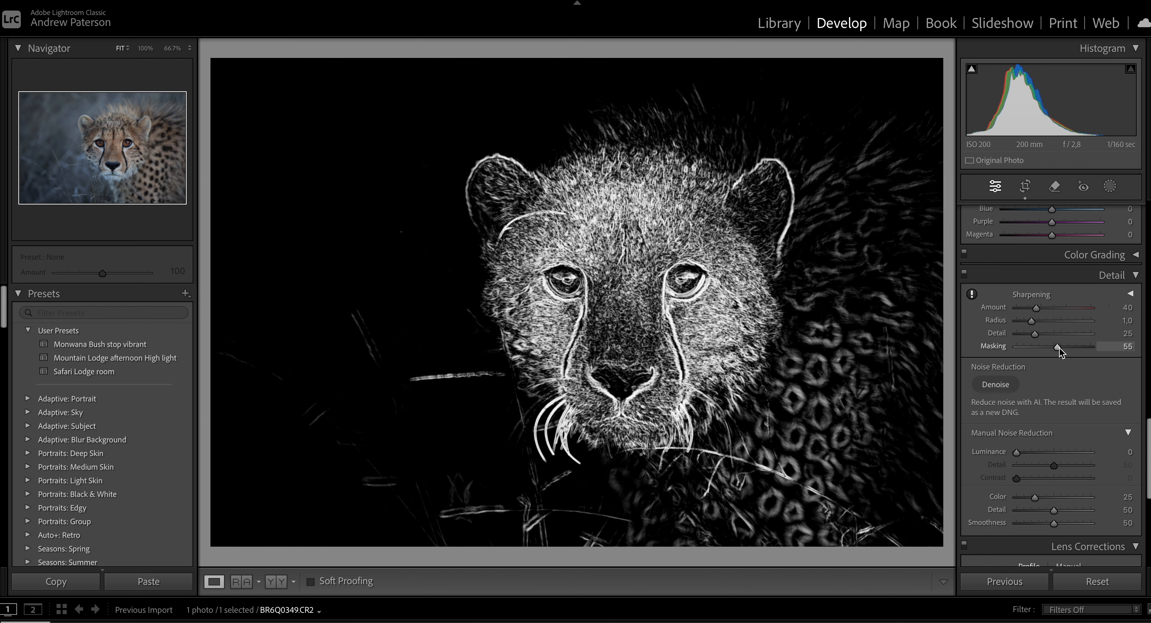
left_click_drag(1060, 347, 1059, 348)
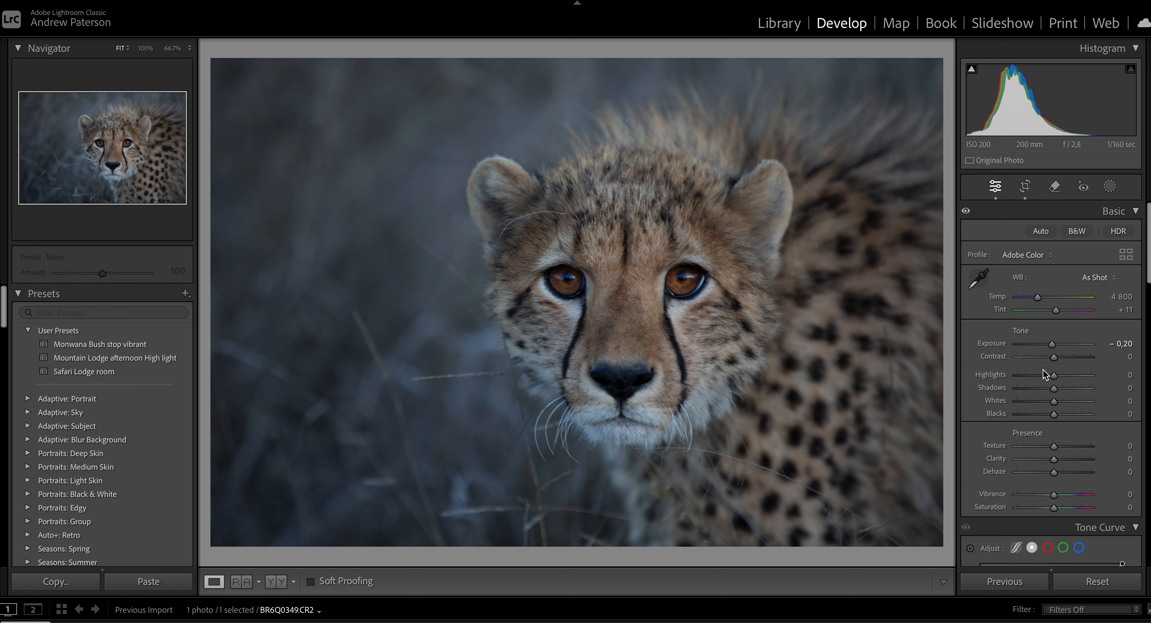
Set the photo's exposure to -0.20, highlights -50, shadows +12, whites +50 and blacks -16, checking the result against the original.
left_click_drag(1054, 376, 1034, 377)
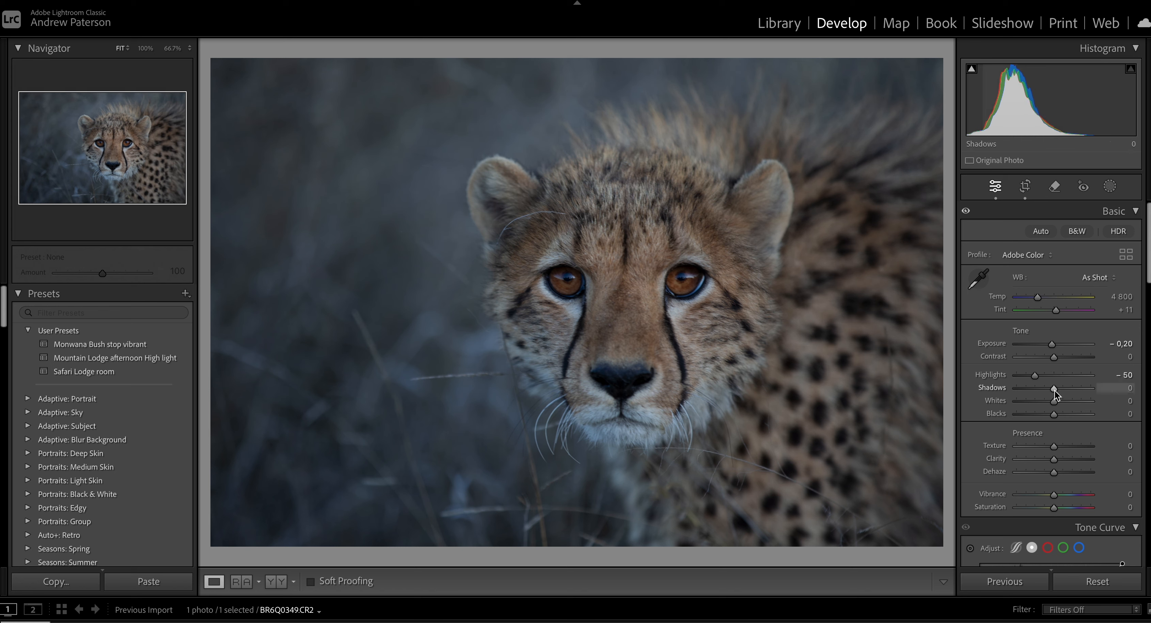
left_click_drag(1055, 390, 1060, 390)
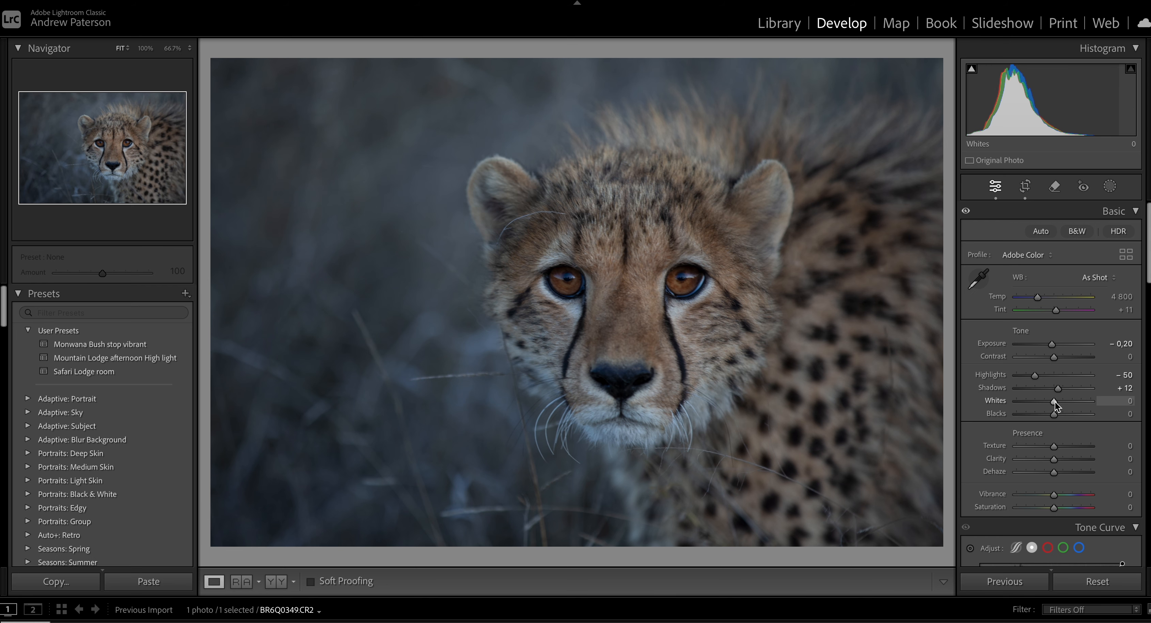
mouse_move(1056, 401)
left_mouse_down()
mouse_move(1083, 400)
mouse_move(1048, 416)
left_mouse_up()
key("y")
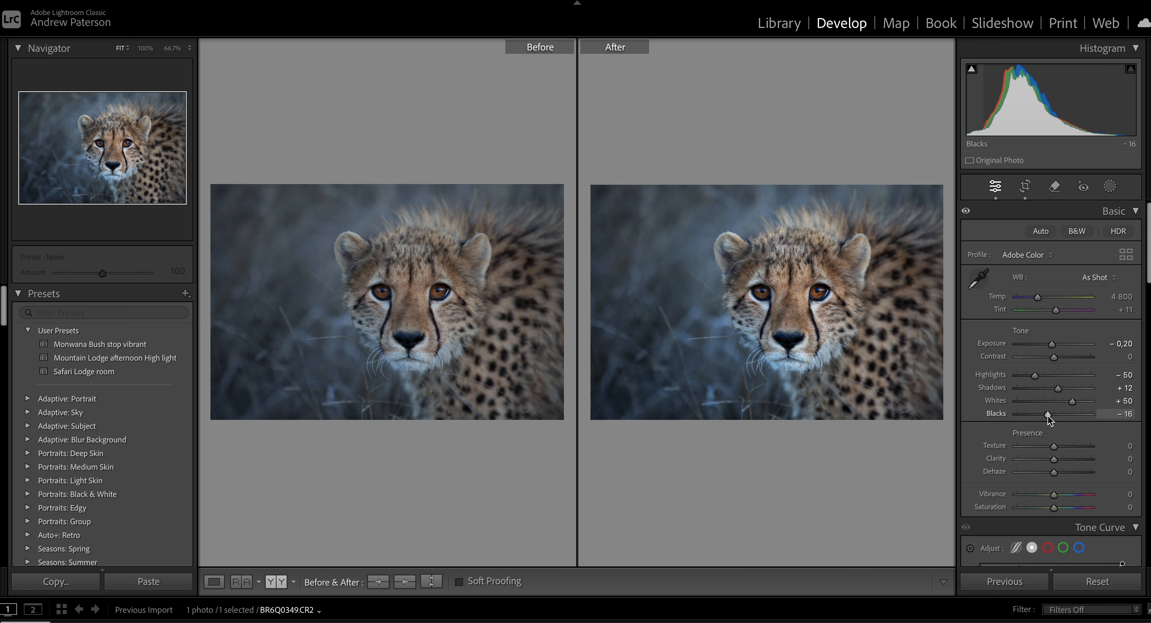
key("y")
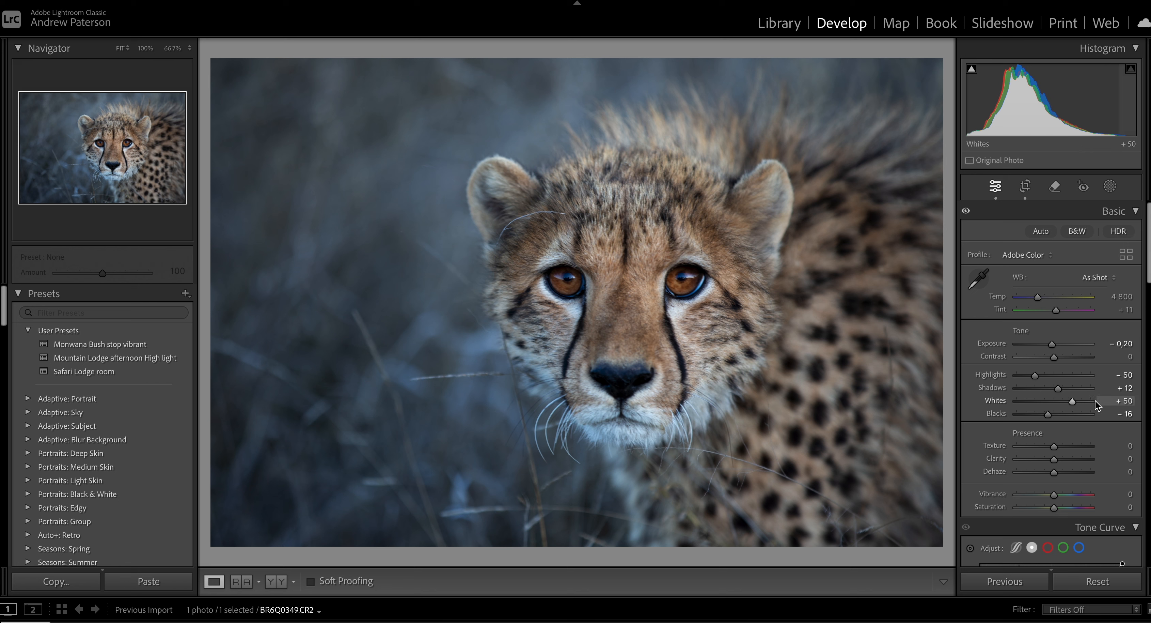
Apply the Medium Contrast point curve to the photo's tone curve.
scroll(1061, 452, "down", 6)
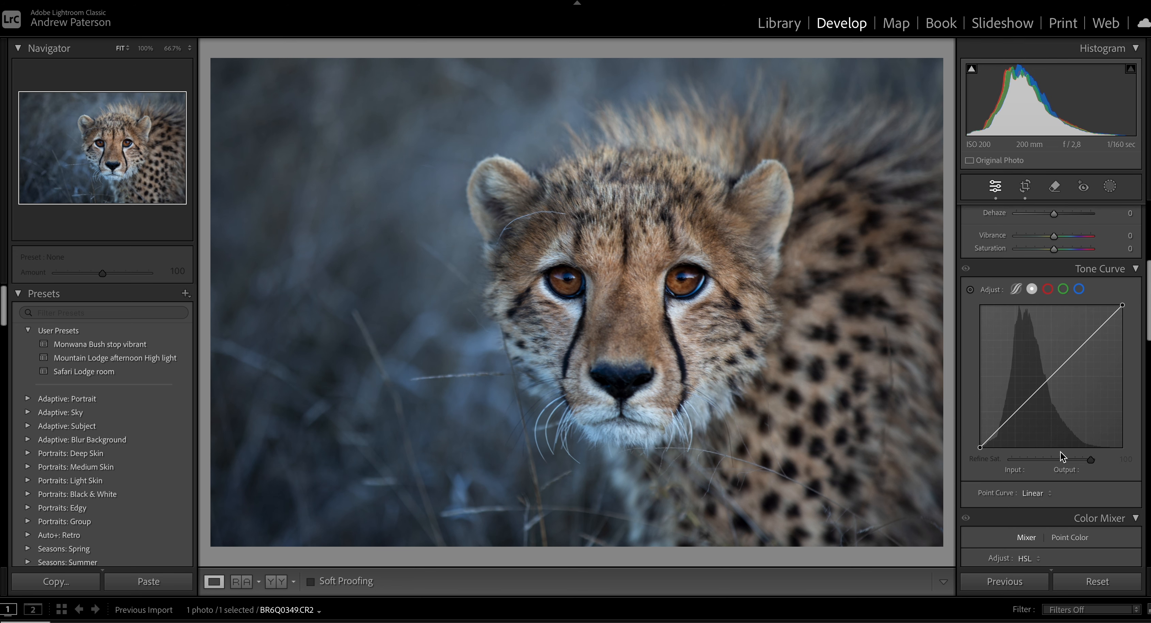
scroll(1045, 424, "up", 6)
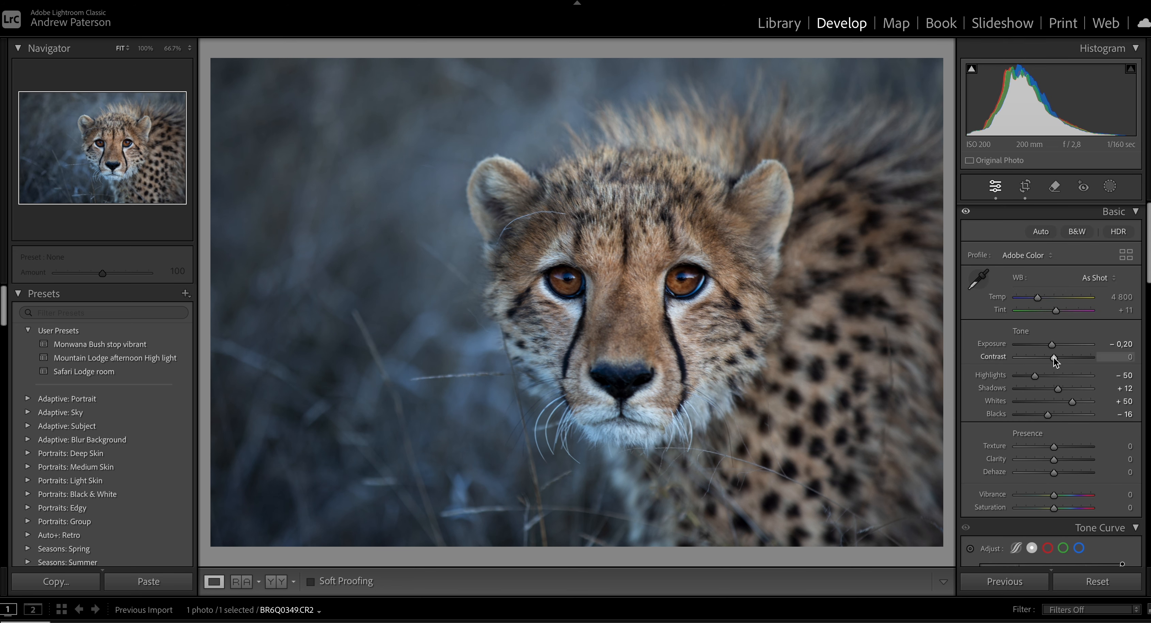
scroll(1045, 385, "down", 5)
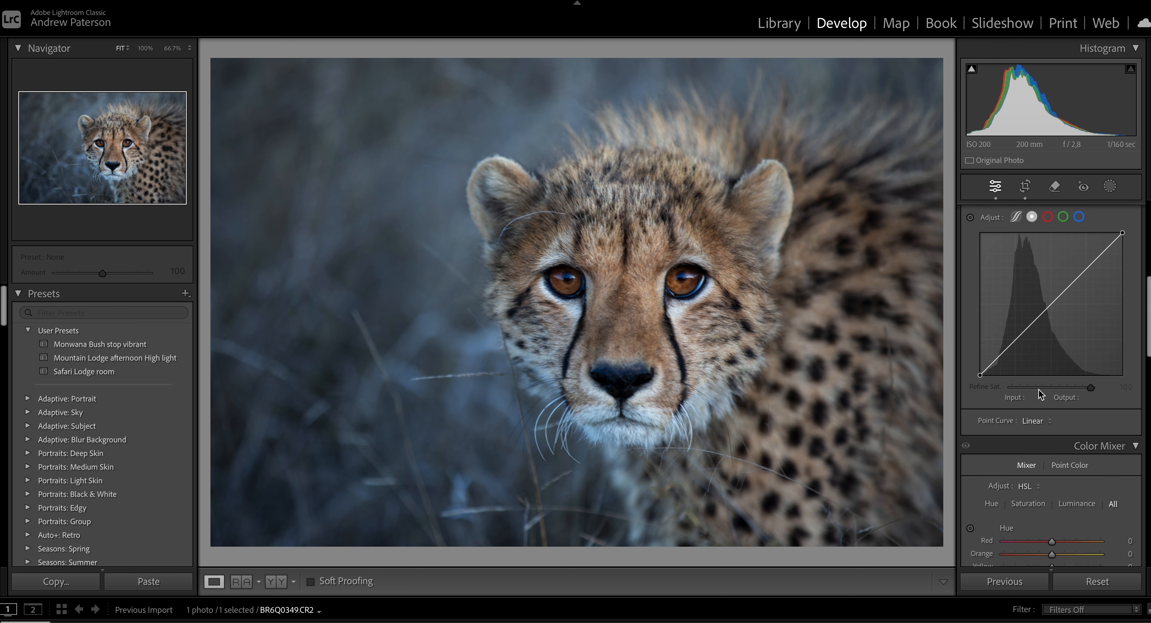
scroll(1041, 391, "down", 5)
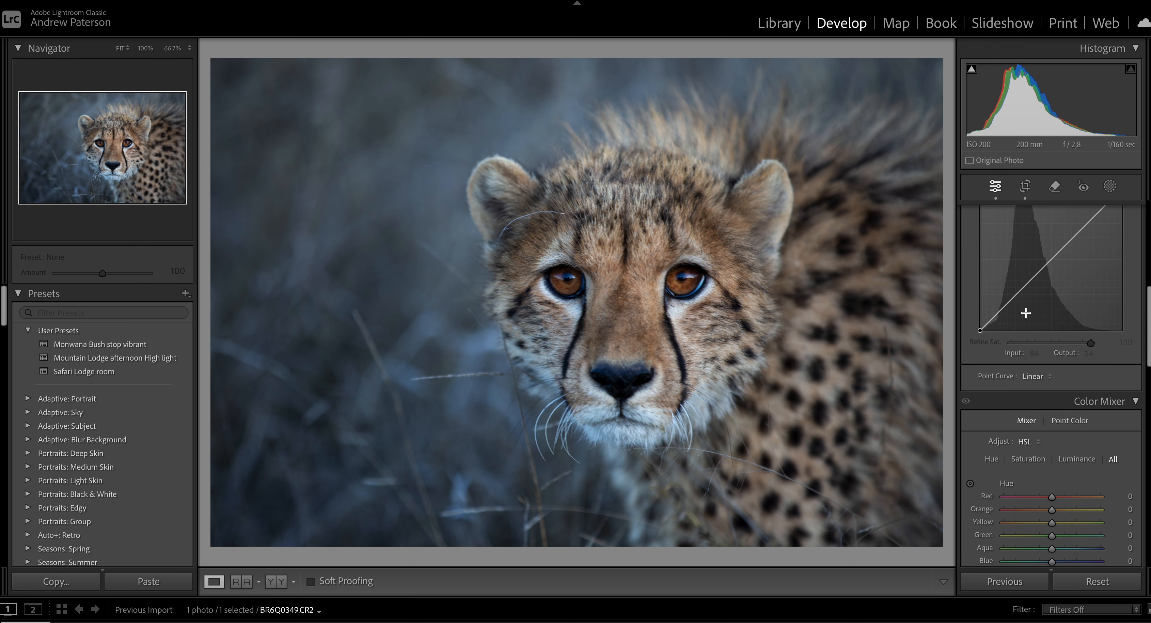
left_click(1037, 382)
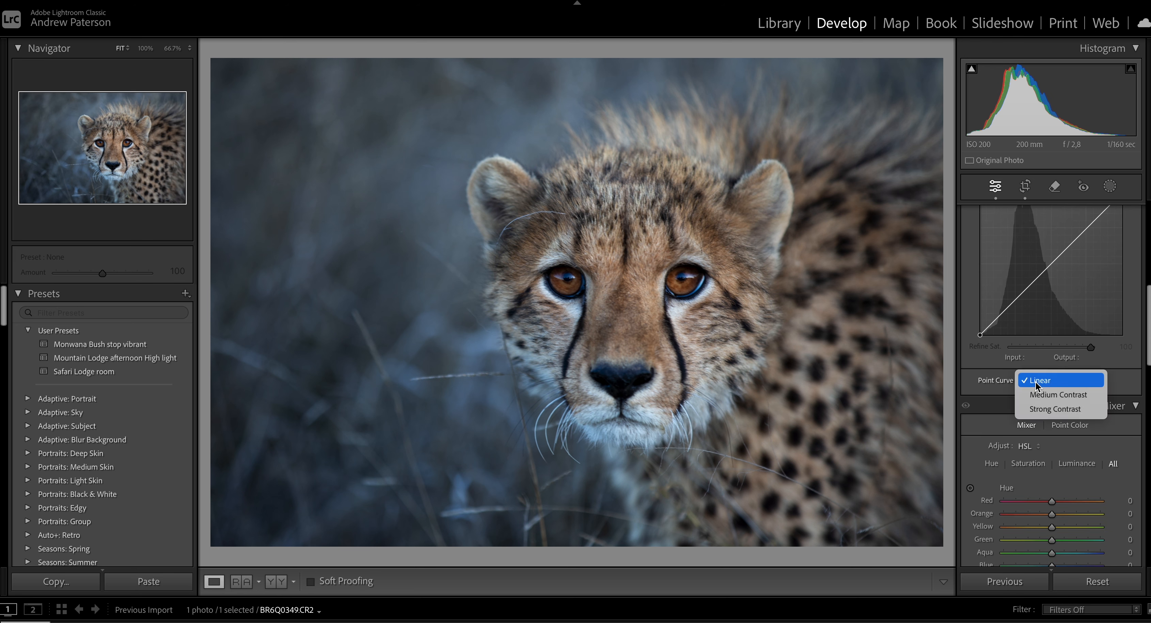
left_click(1040, 393)
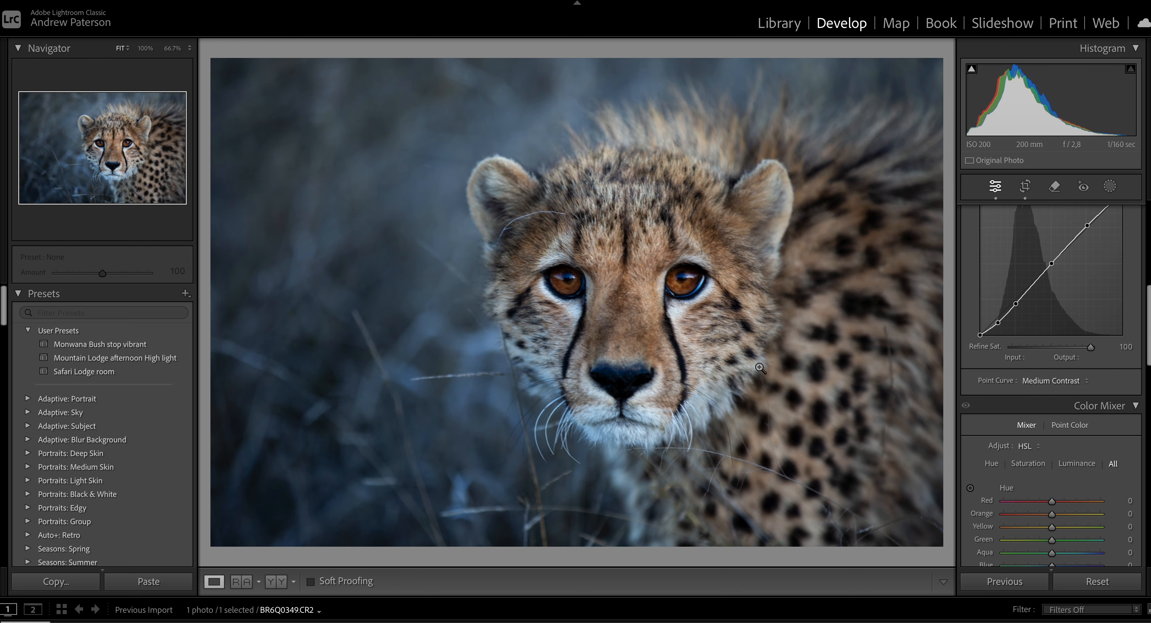
Create a wide radial gradient mask around the cheetah's face and invert it to cover the surroundings.
scroll(1069, 309, "up", 6)
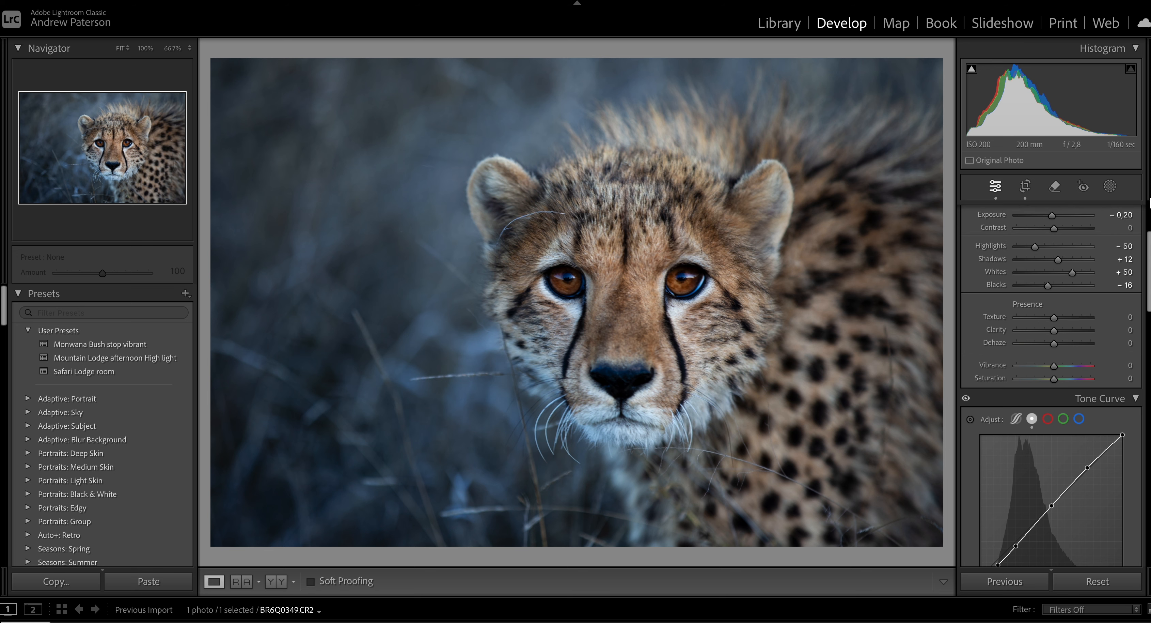
left_click(1110, 186)
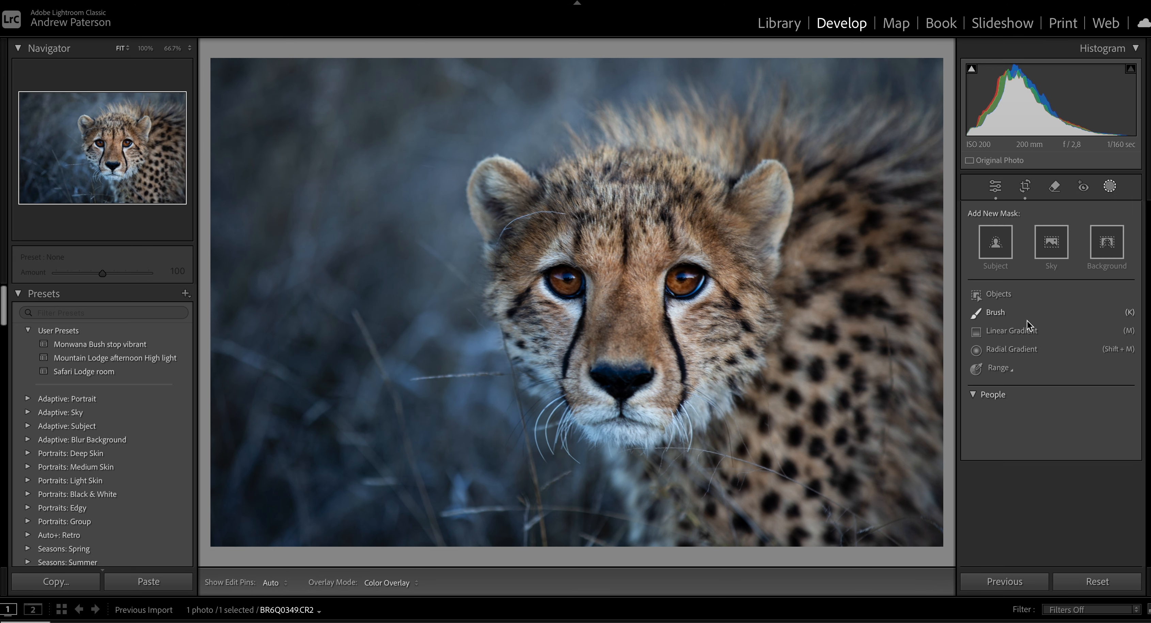
left_click(1008, 351)
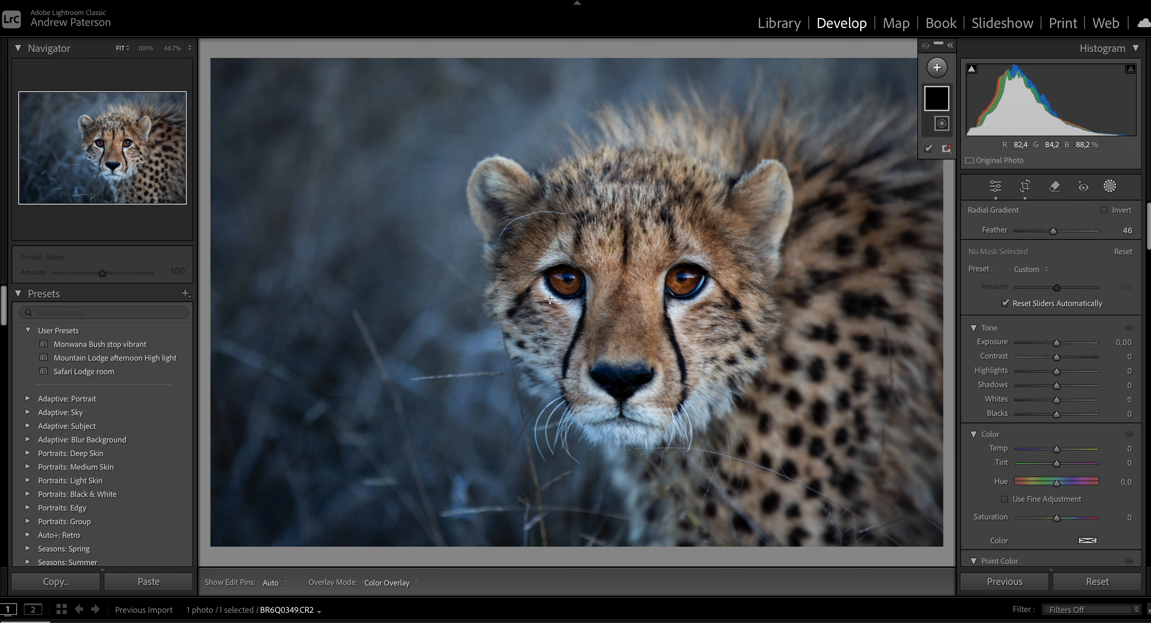
left_click_drag(561, 298, 839, 449)
left_click_drag(572, 353, 579, 366)
left_click_drag(569, 172, 570, 172)
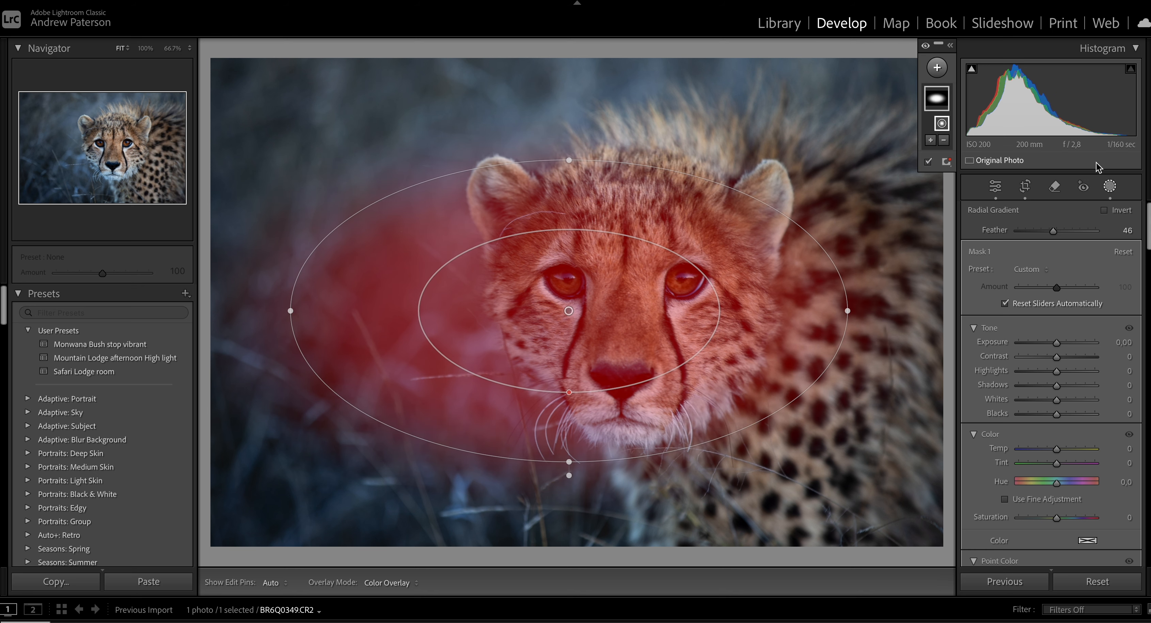
left_click(1103, 211)
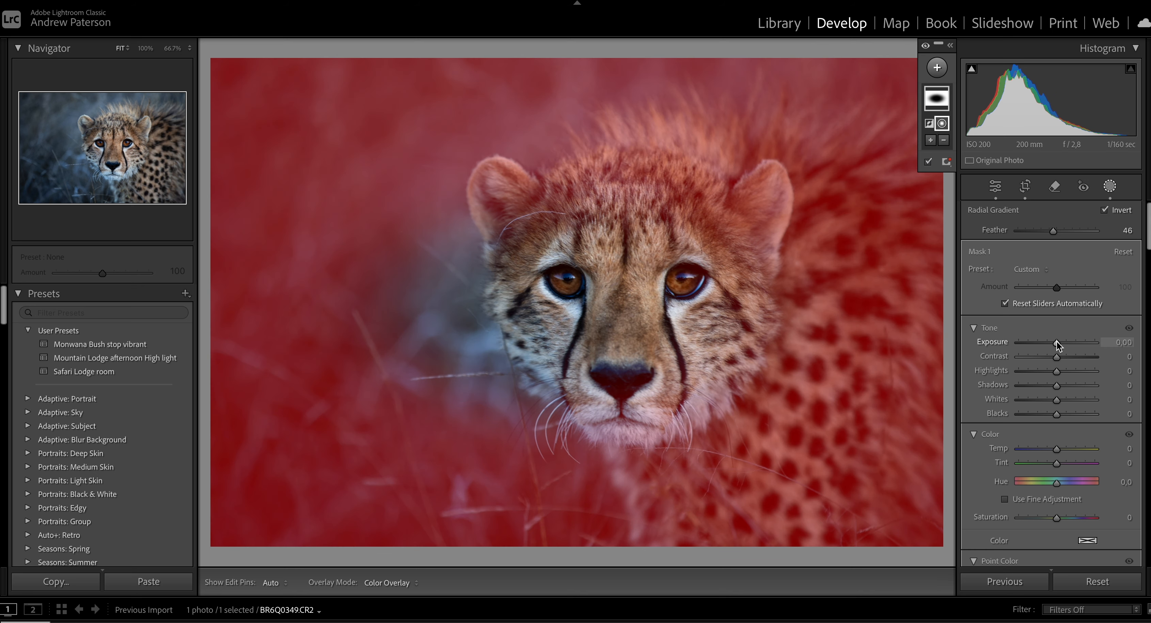
Darken the area around the face by setting the inverted mask's exposure to -0.27, comparing before and after.
left_click_drag(1057, 340, 1054, 341)
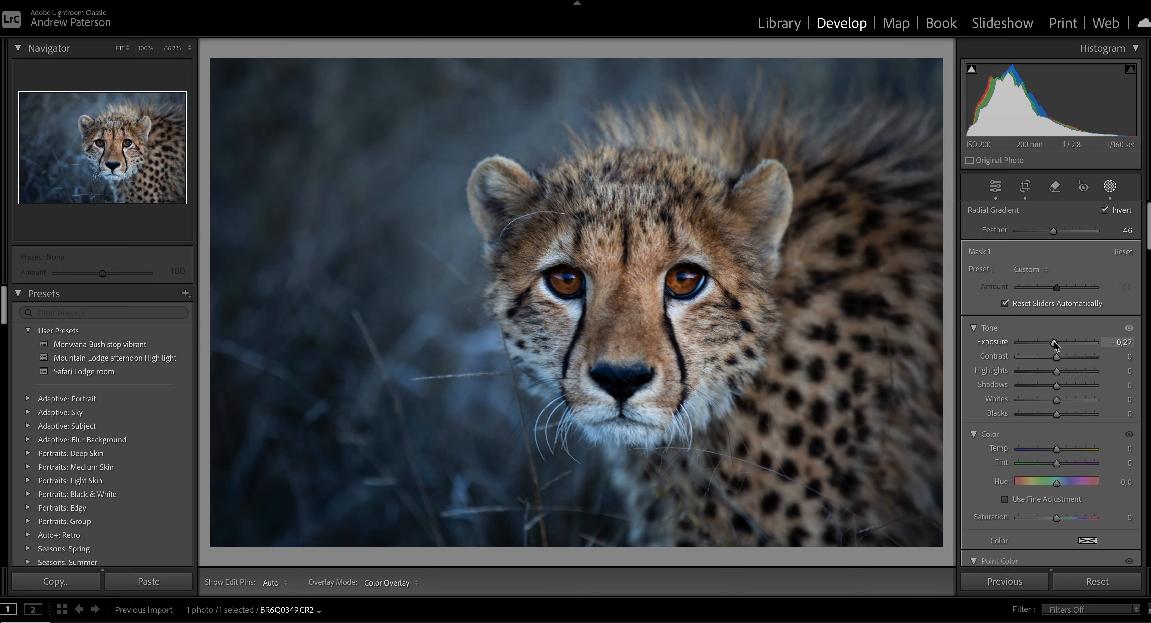
key("y")
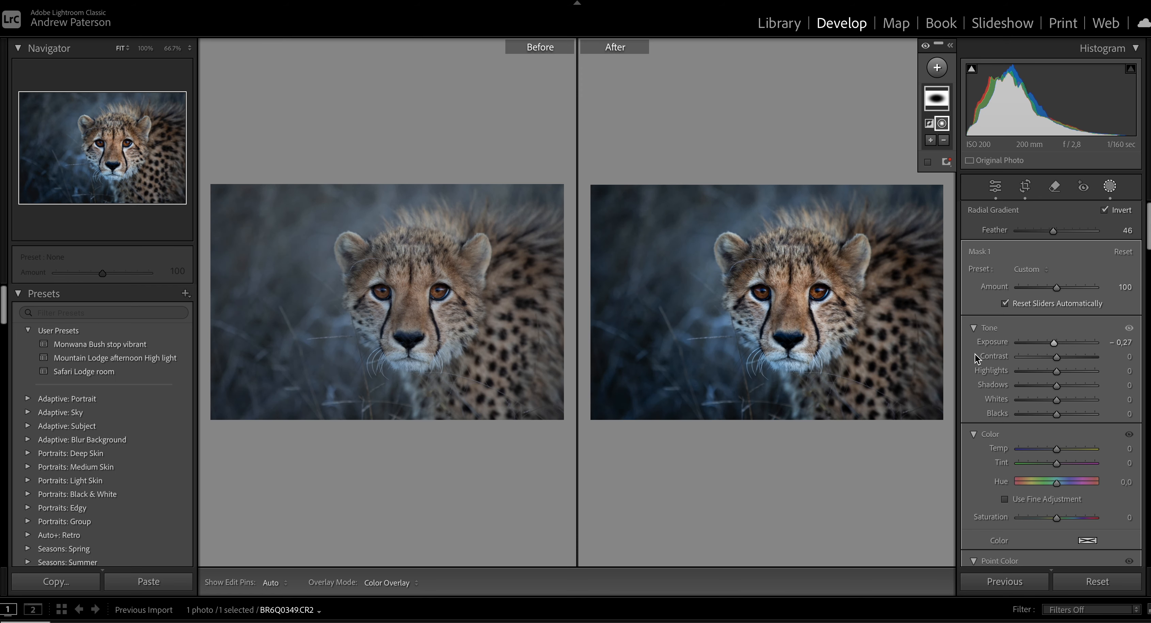
key("y")
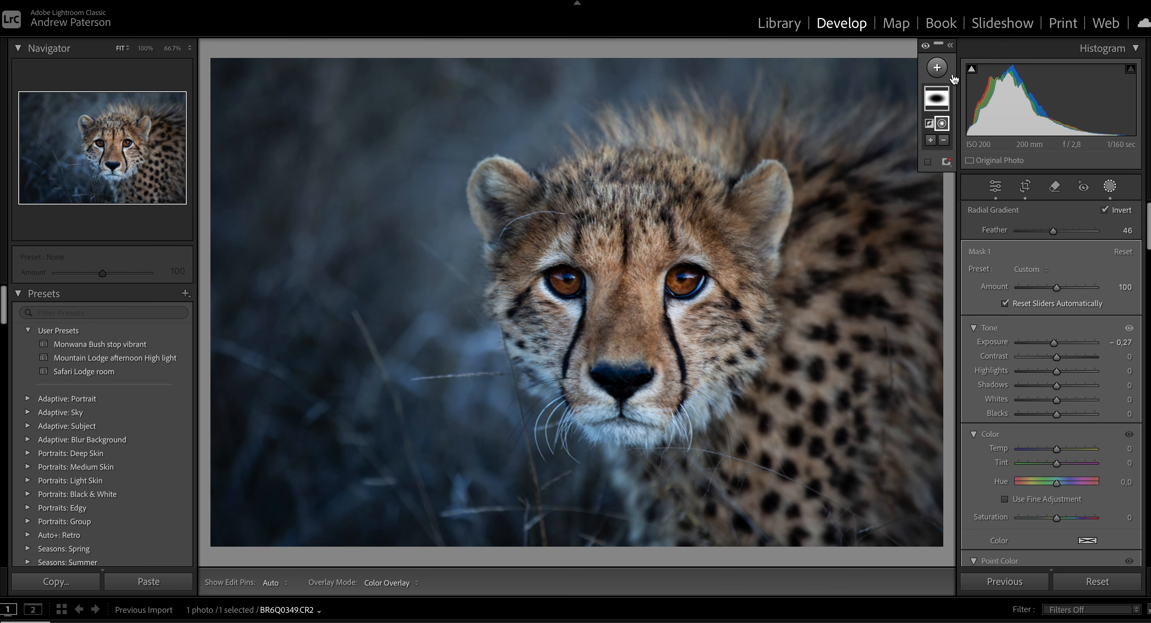
Add a second radial gradient mask and fit it over the cheetah's face.
left_click(937, 67)
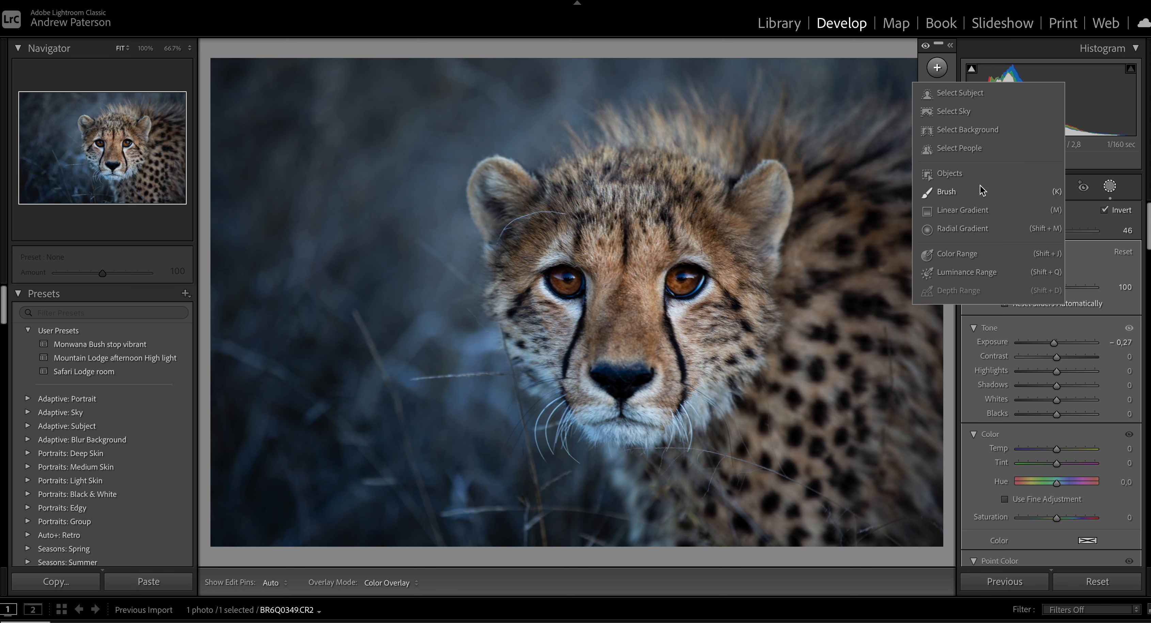
left_click(958, 227)
left_click_drag(623, 294, 773, 454)
left_click_drag(669, 352, 677, 355)
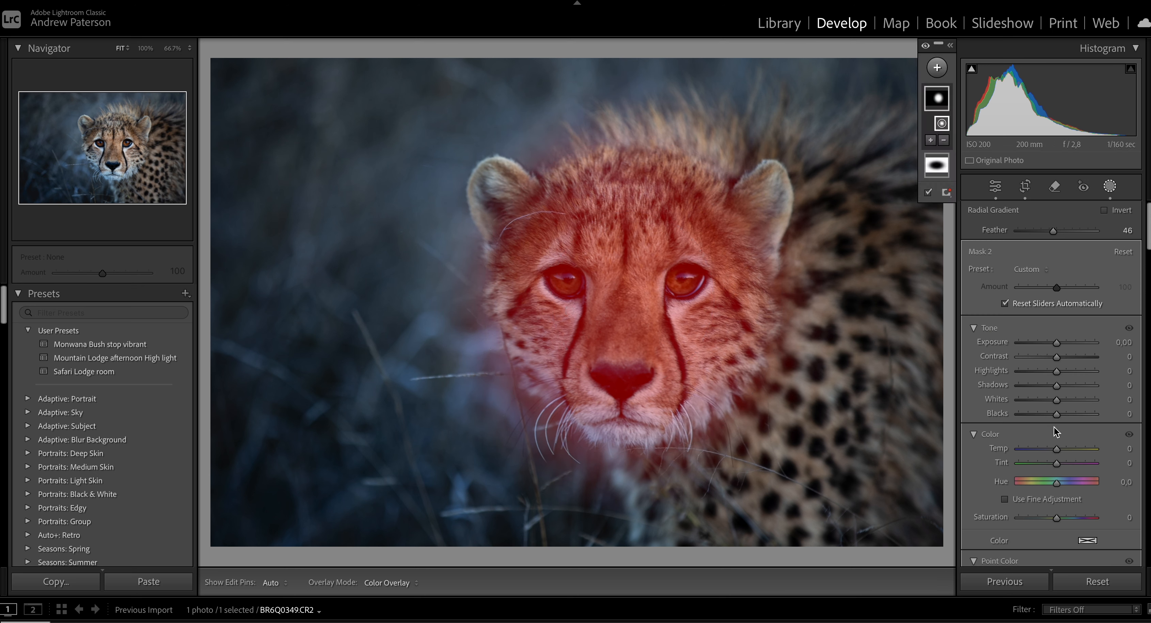
Set the face mask's texture to 9 and clarity to 6, raise its sharpness slightly, and leave masking.
scroll(1047, 431, "down", 10)
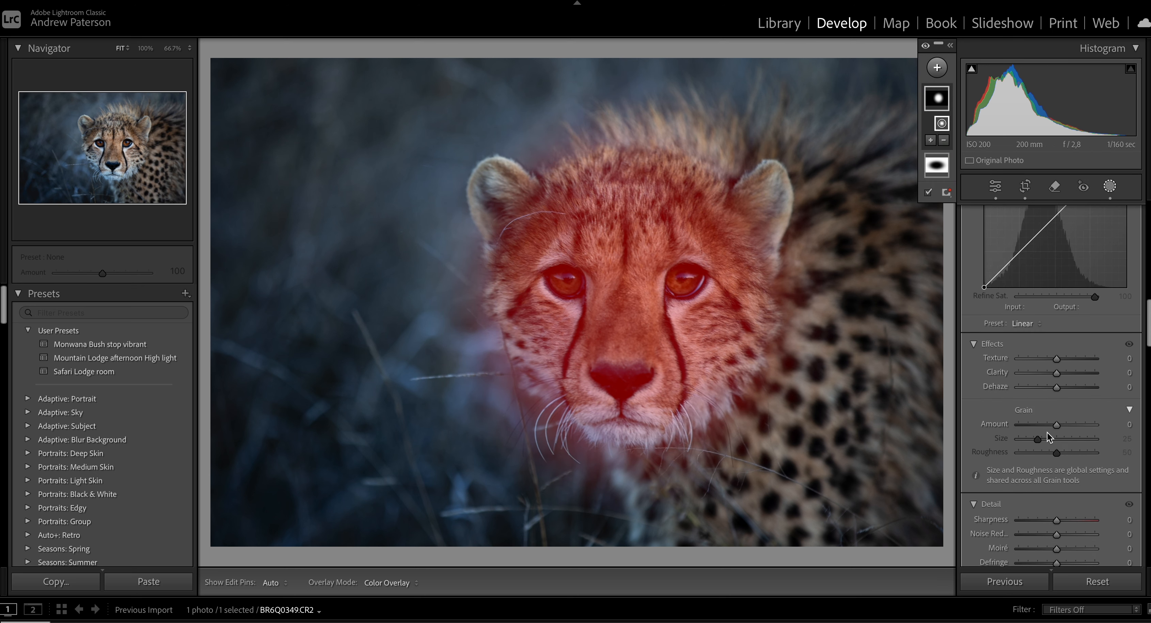
left_click_drag(1056, 360, 1060, 371)
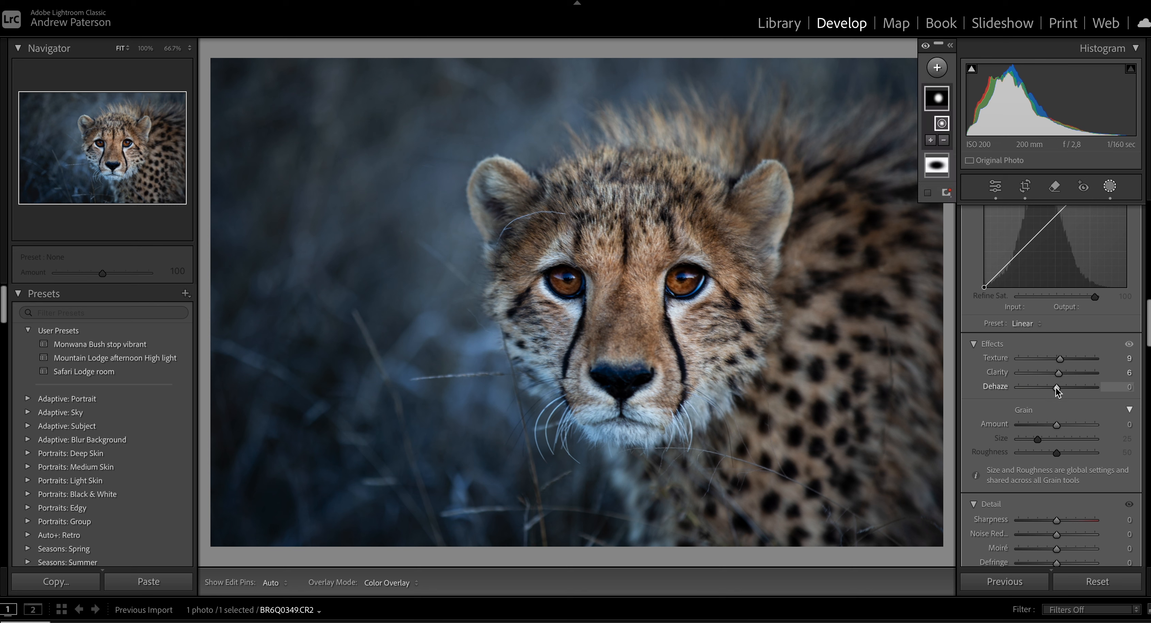
left_click_drag(1064, 525, 1064, 519)
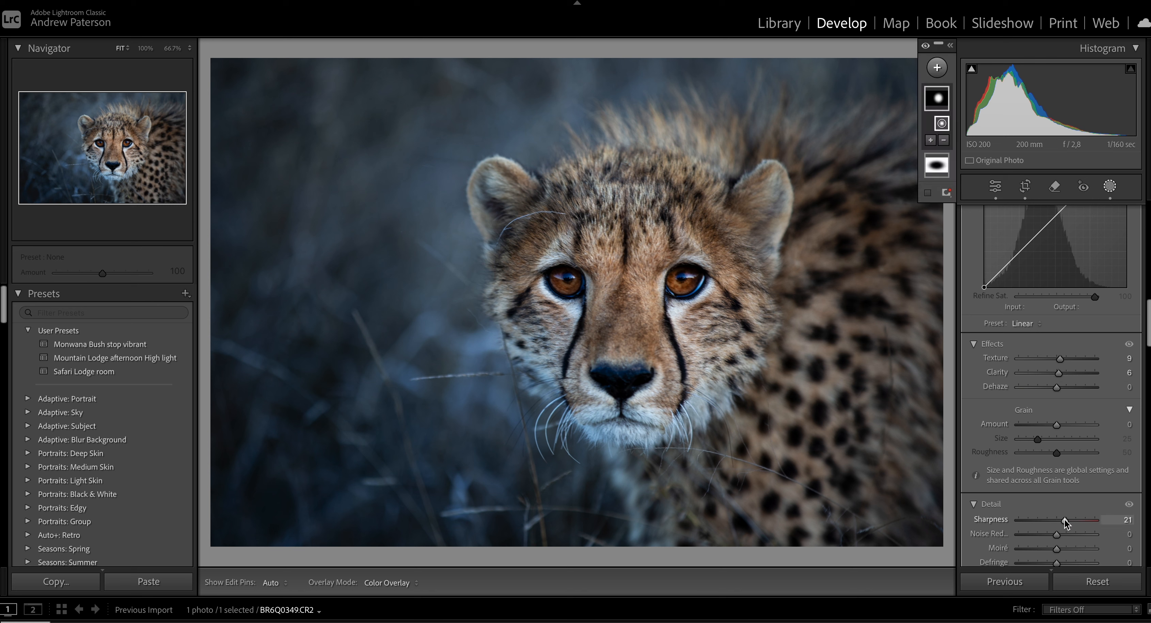
left_click(1110, 185)
Inspect the cheetah's face up close and compare the edited photo side by side with the original.
left_click(636, 278)
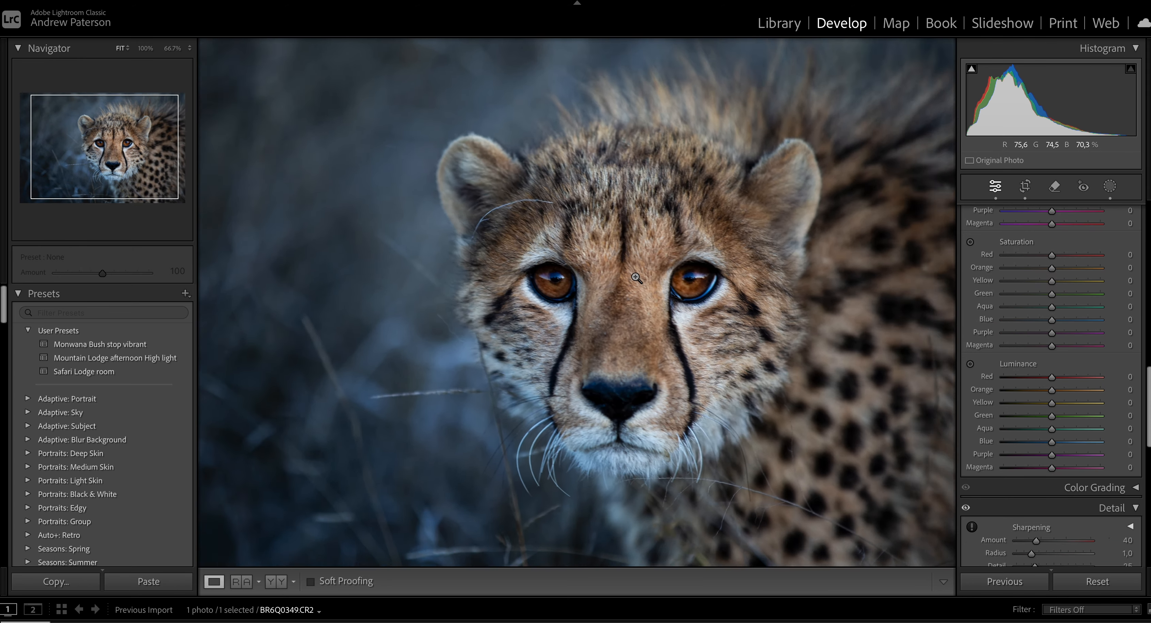
left_click(636, 278)
key("y")
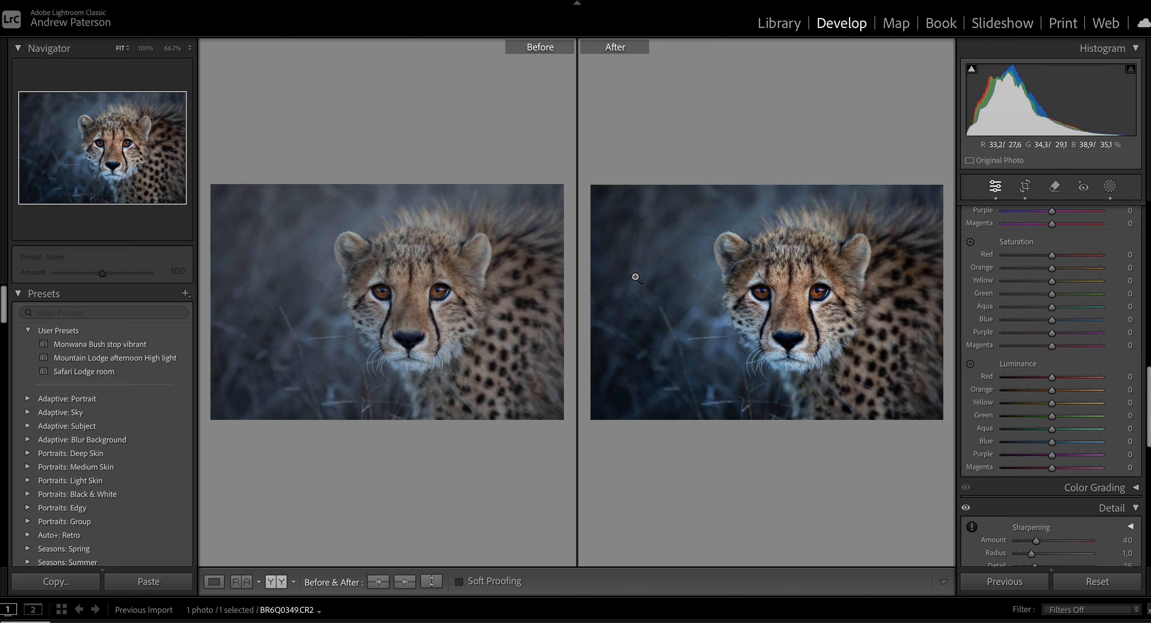
key("y")
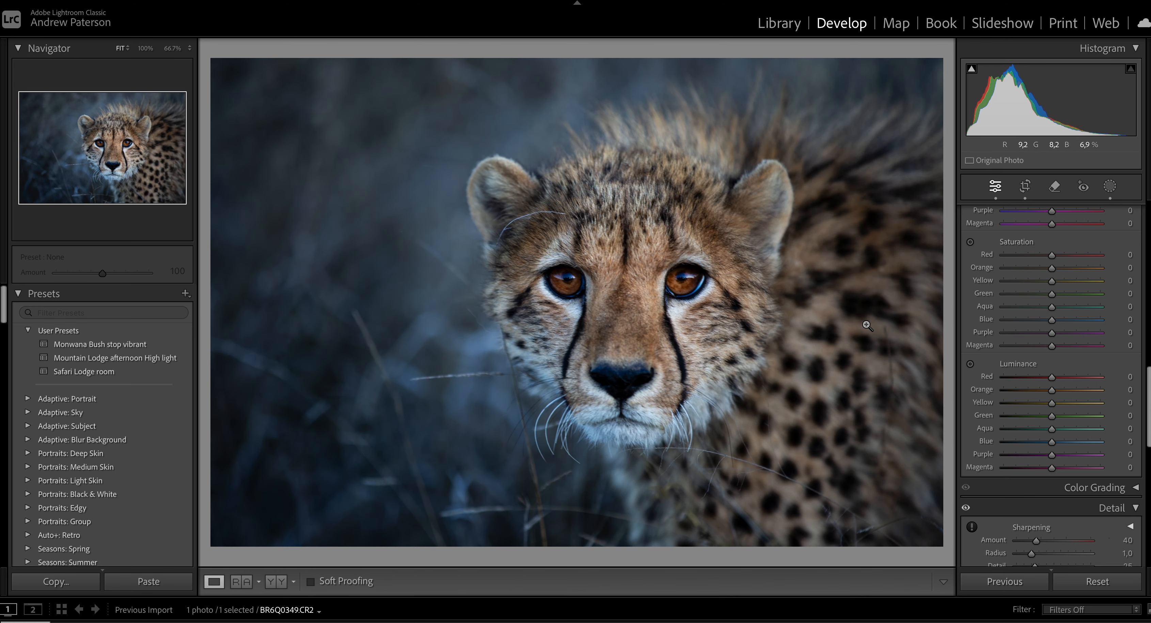
Add a brush mask with size 3.0 and paint it over the irises of both eyes.
left_click(646, 286)
left_click(1110, 190)
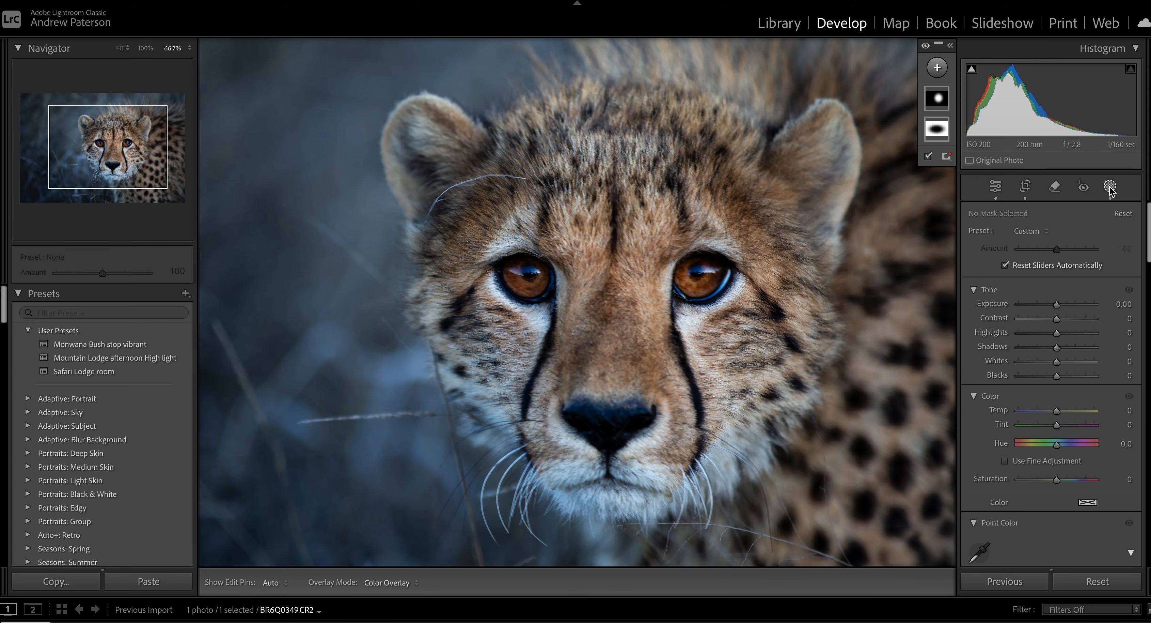
left_click(938, 69)
left_click(960, 192)
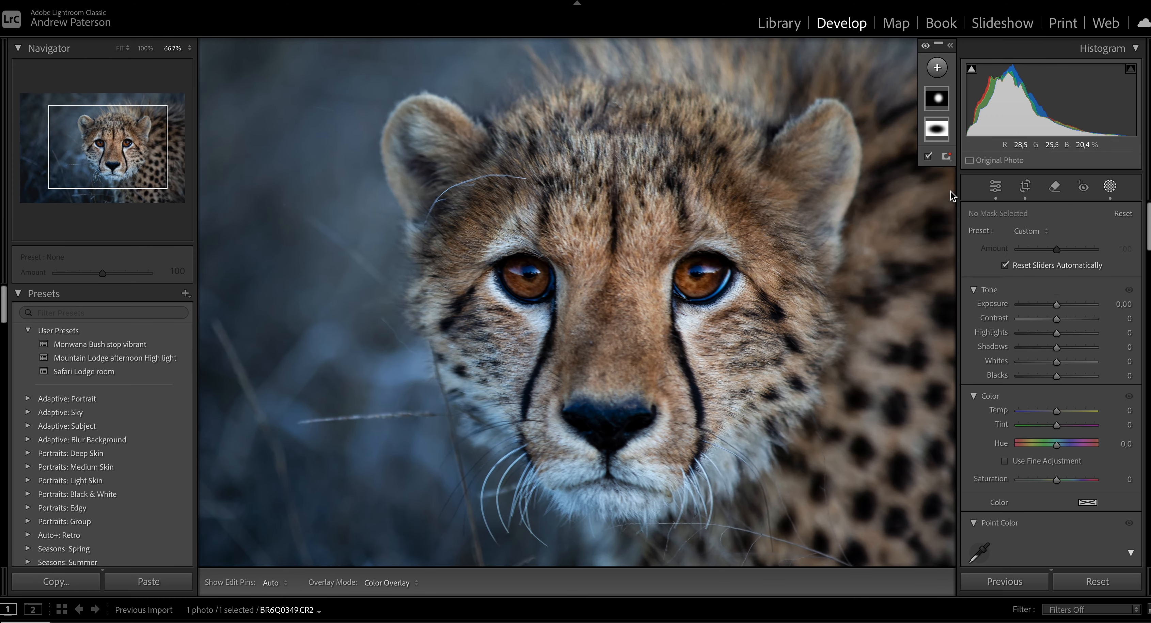
scroll(694, 289, "down", 3)
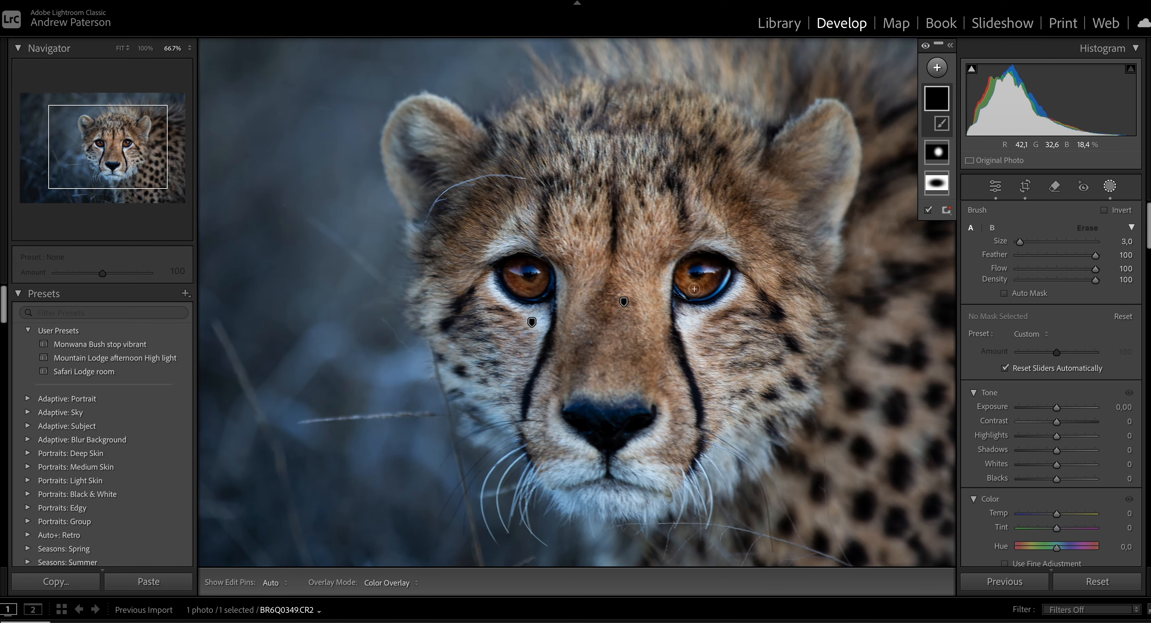
mouse_move(682, 273)
left_mouse_down()
mouse_move(689, 286)
mouse_move(709, 284)
left_mouse_up()
mouse_move(513, 277)
left_mouse_down()
mouse_move(519, 288)
mouse_move(544, 279)
left_mouse_up()
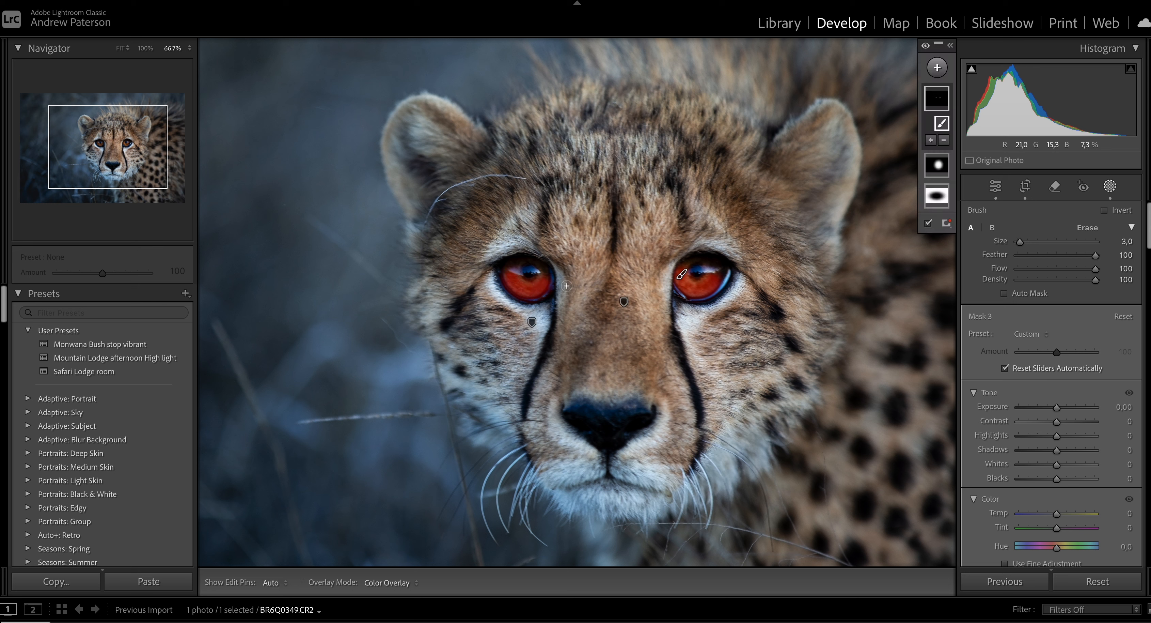
Set the iris mask's exposure to 0.14, highlights to 14 and whites to 9.
left_click_drag(1058, 408, 1061, 465)
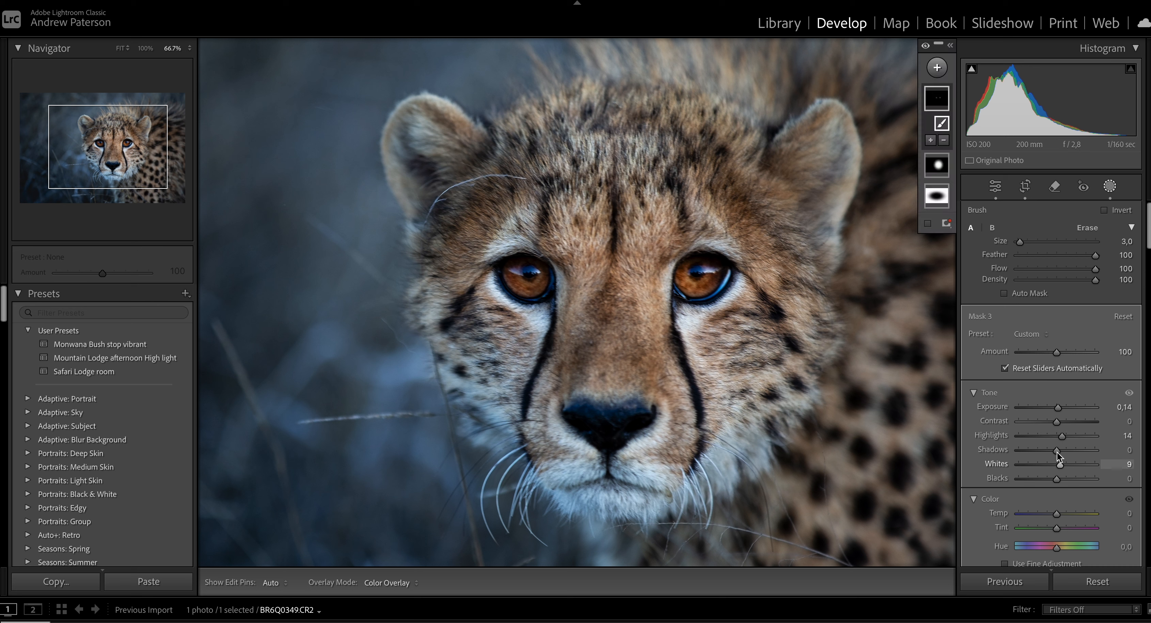
Add a brush mask over the reflections in the upper part of both eyes, set its exposure to 0.52, and leave masking.
left_click(937, 67)
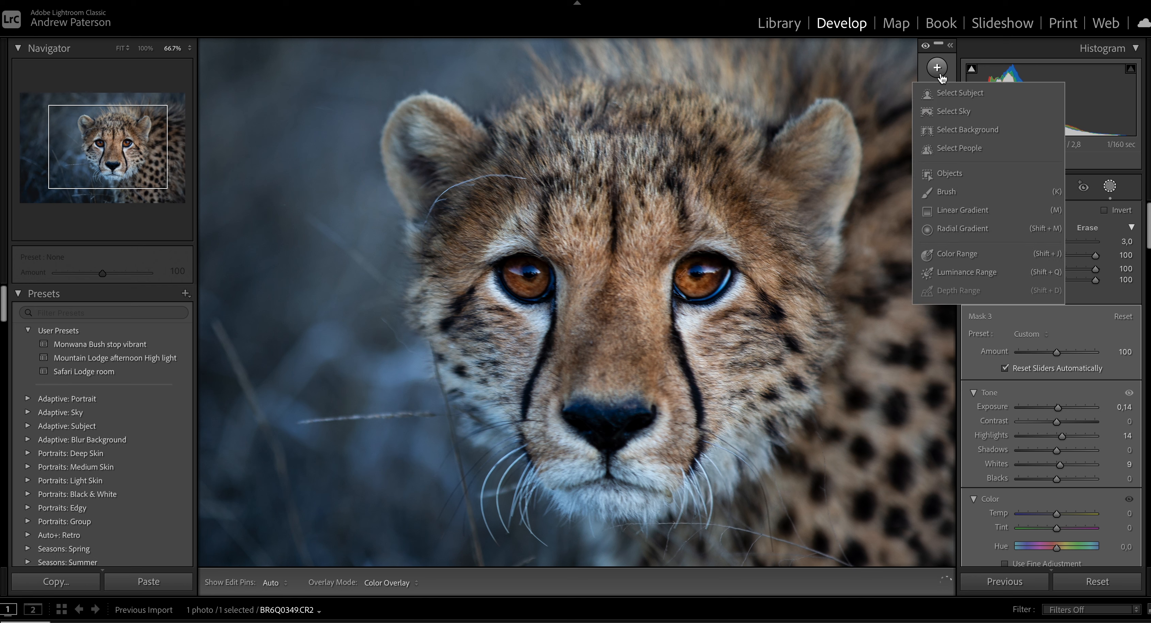
left_click(950, 192)
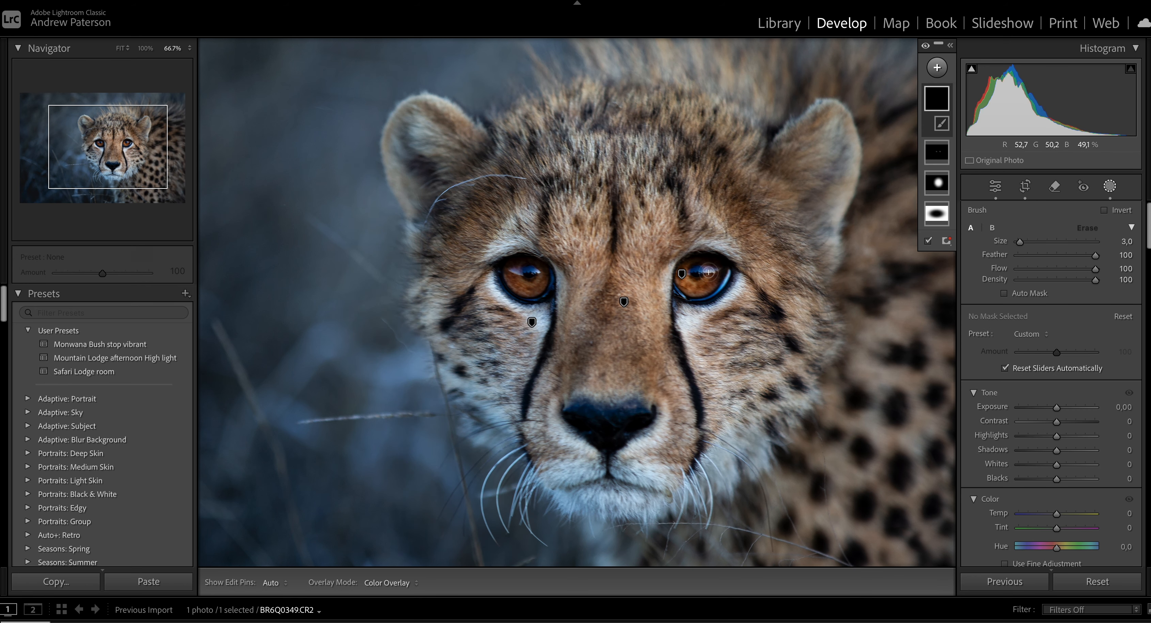
left_click_drag(710, 271, 704, 270)
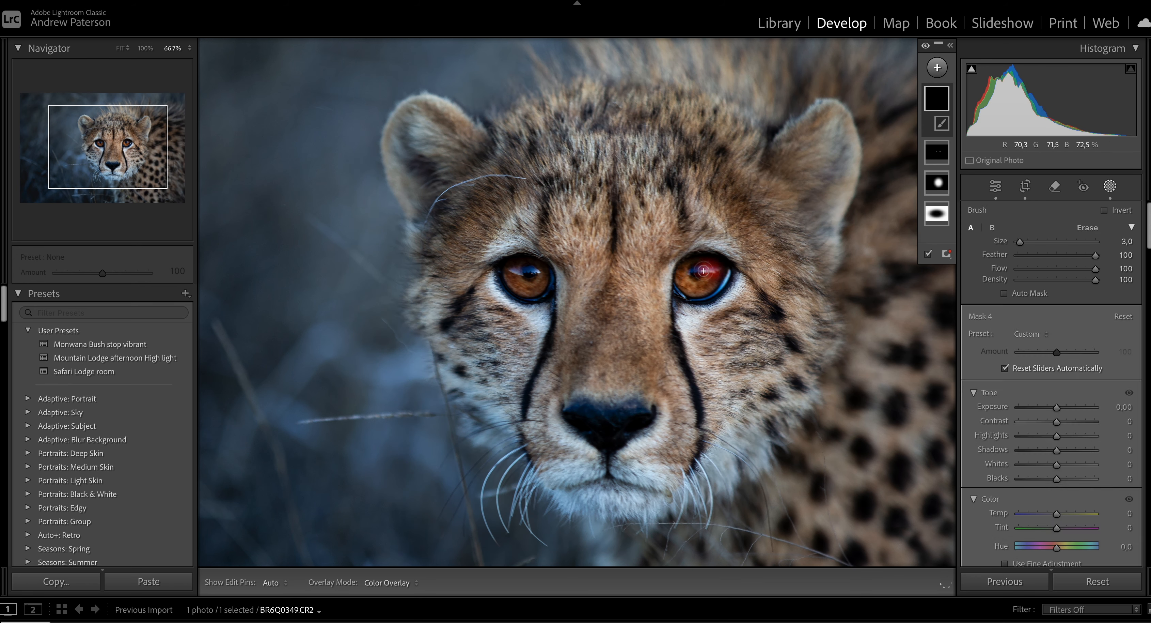
left_click_drag(534, 269, 515, 271)
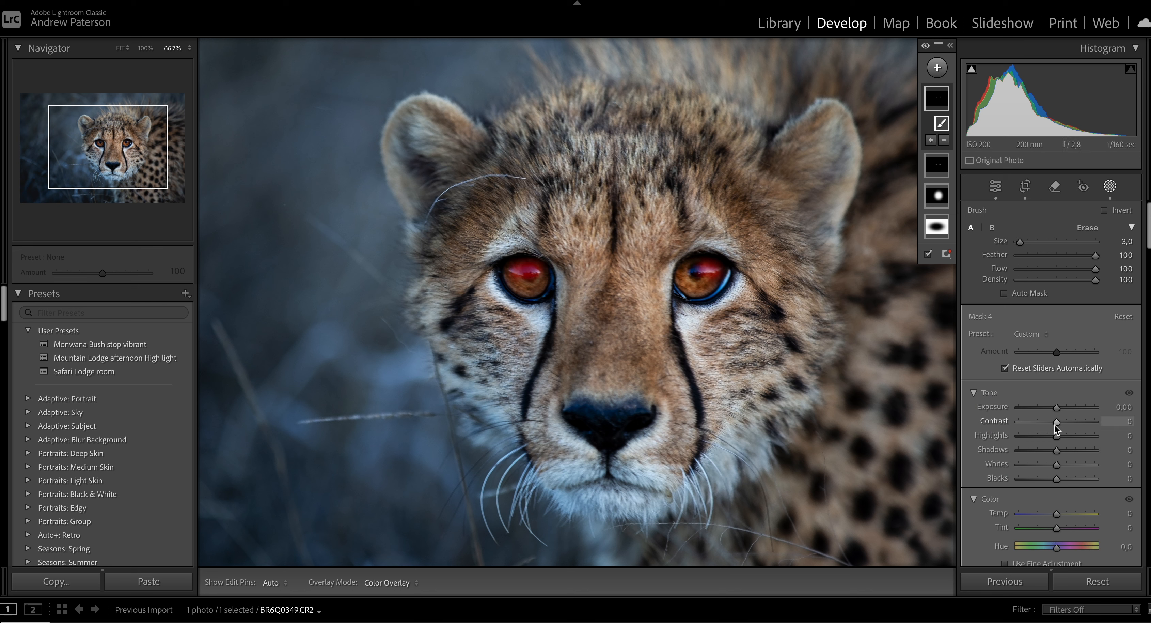
left_click_drag(1057, 409, 1064, 407)
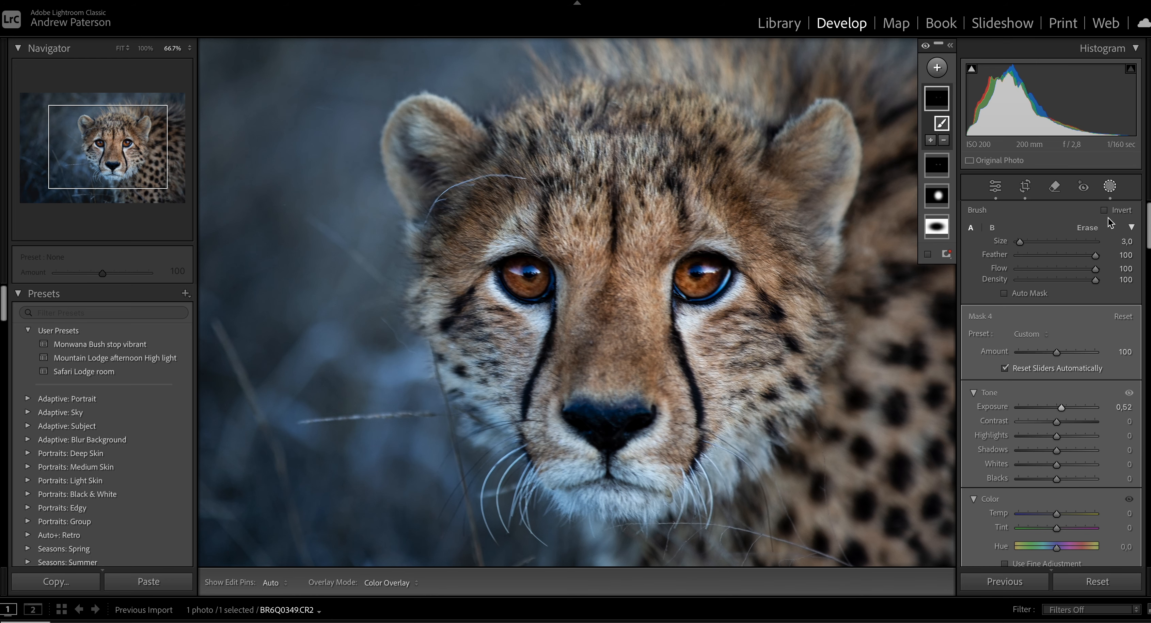
left_click(1109, 186)
View the whole photo and compare it side by side with the original, then return to the single view.
left_click(647, 256)
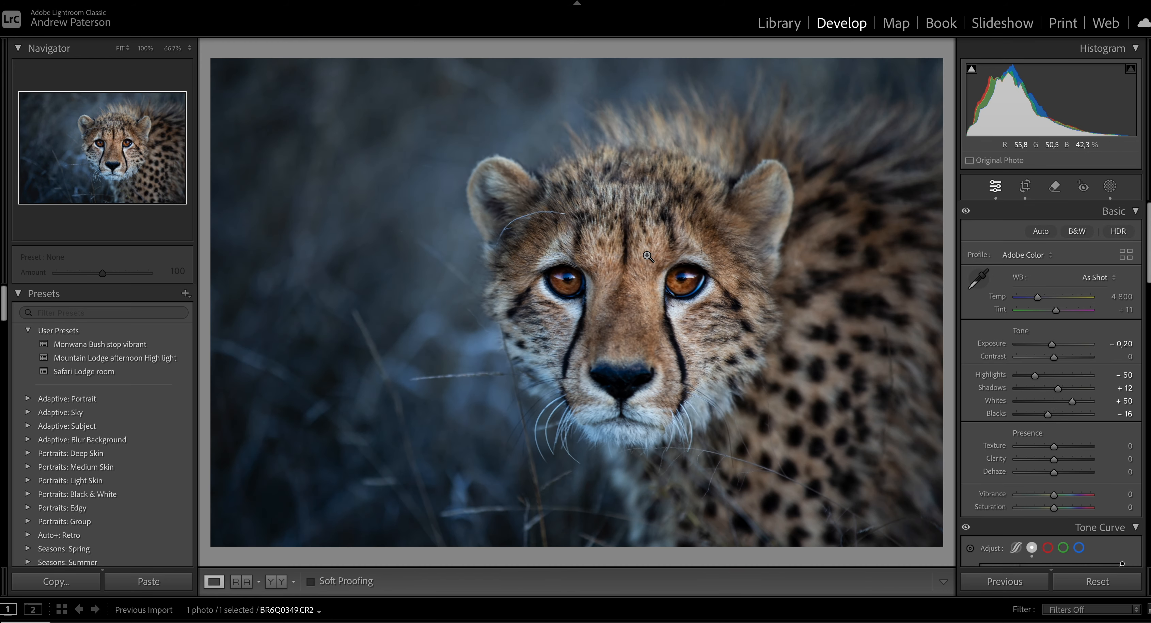
key("y")
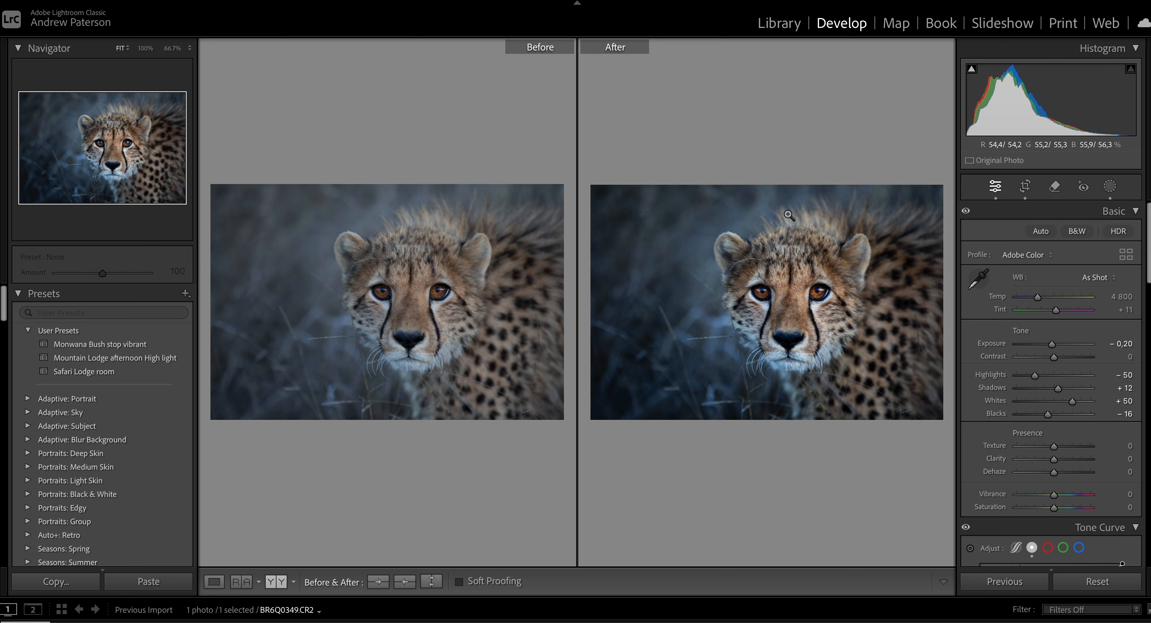
key("y")
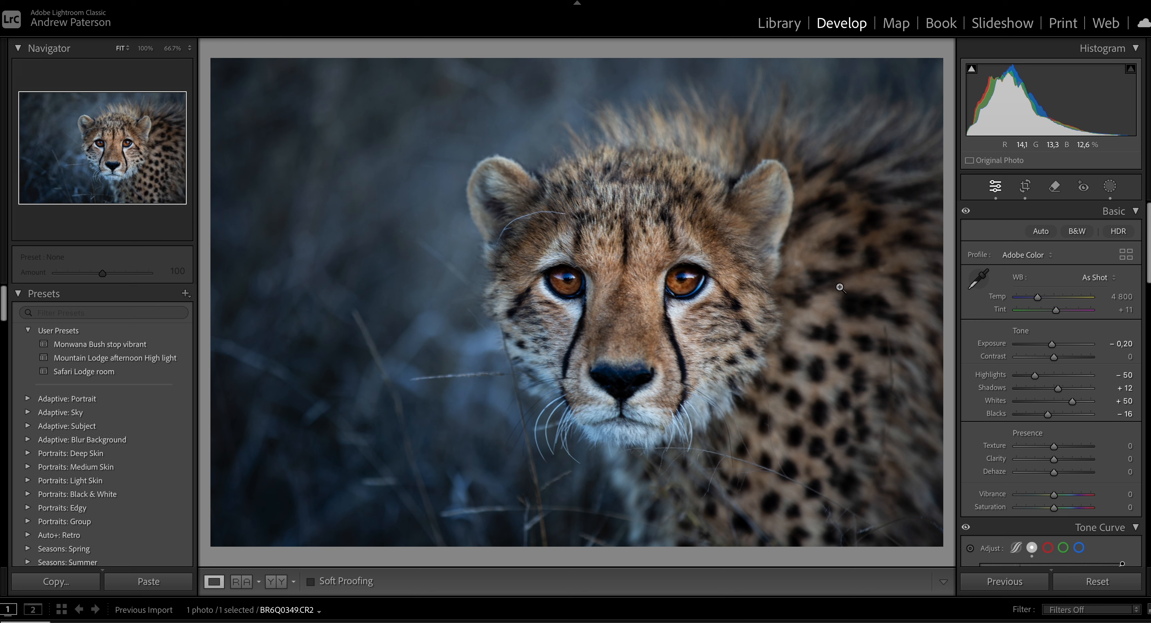
Add a linear gradient mask from the photo's upper area down to the cheetah's forehead and set its exposure to -0.36.
left_click(1110, 186)
left_click(937, 67)
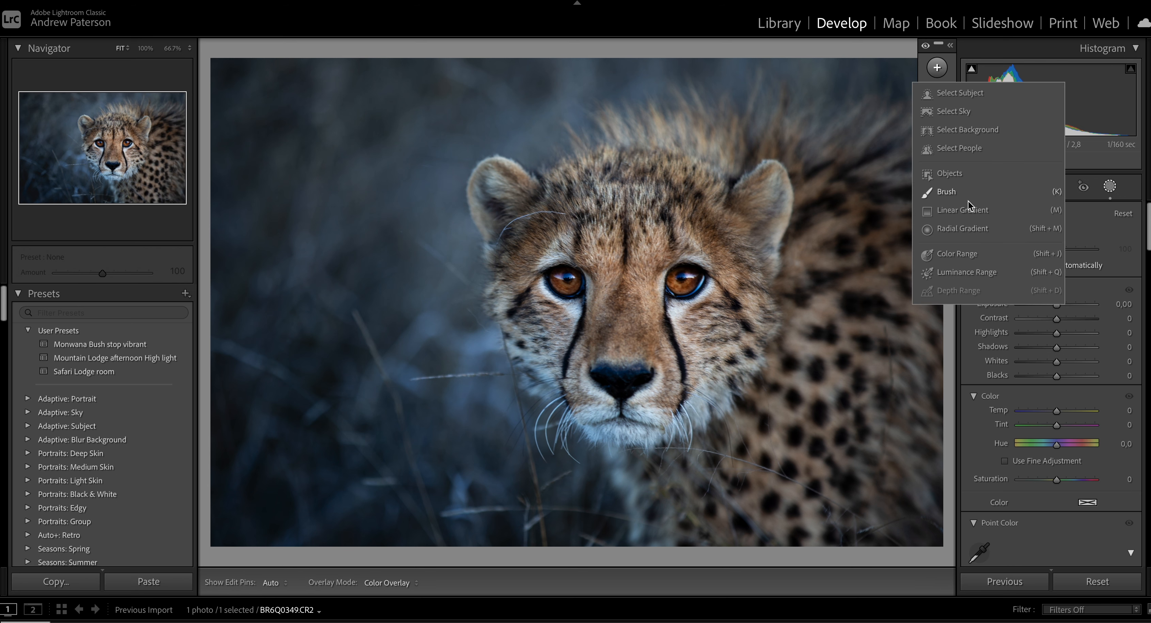
left_click(965, 214)
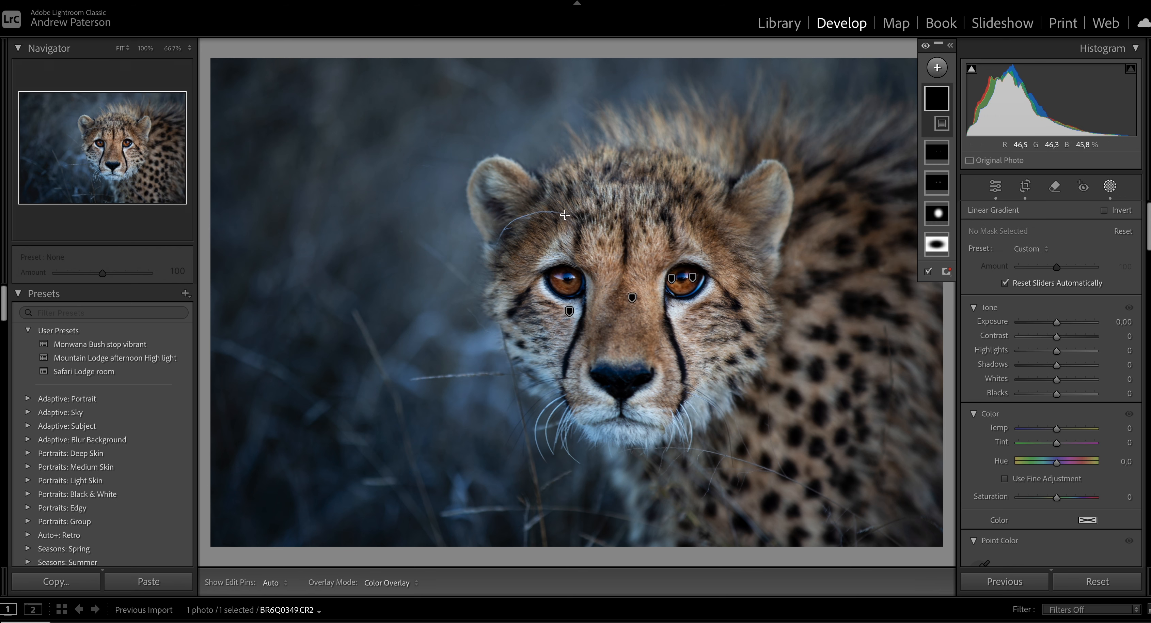
left_click_drag(625, 127, 627, 201)
left_click_drag(1057, 322, 1053, 323)
Add a linear gradient mask from below the cheetah's chin up toward its eyes and set its exposure to -0.32.
left_click(954, 71)
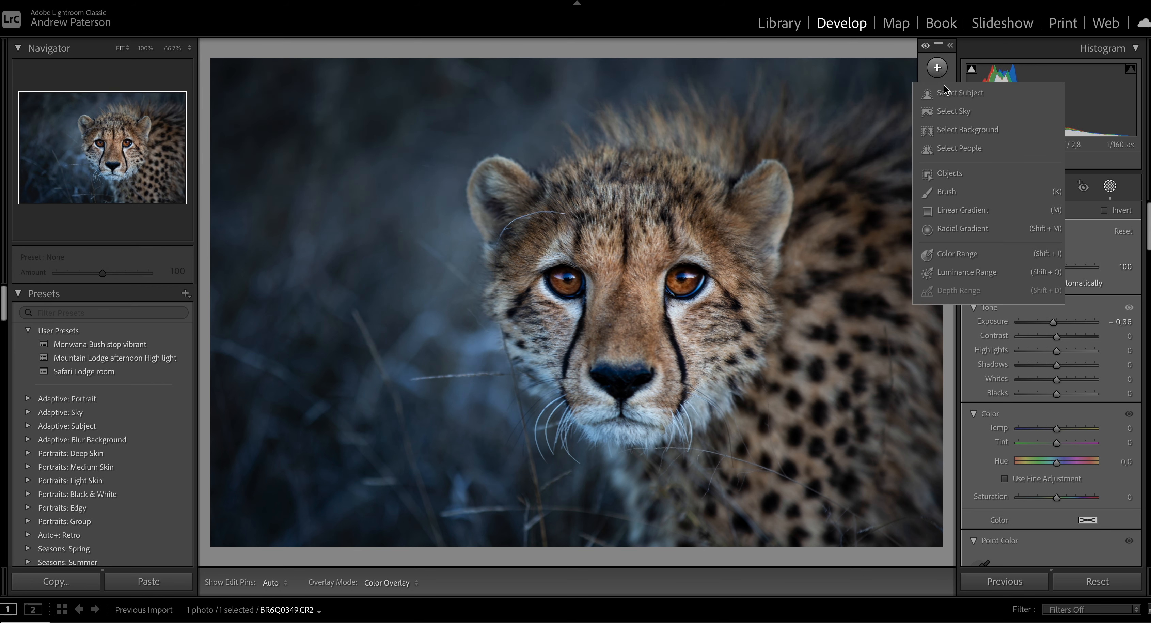
left_click(954, 213)
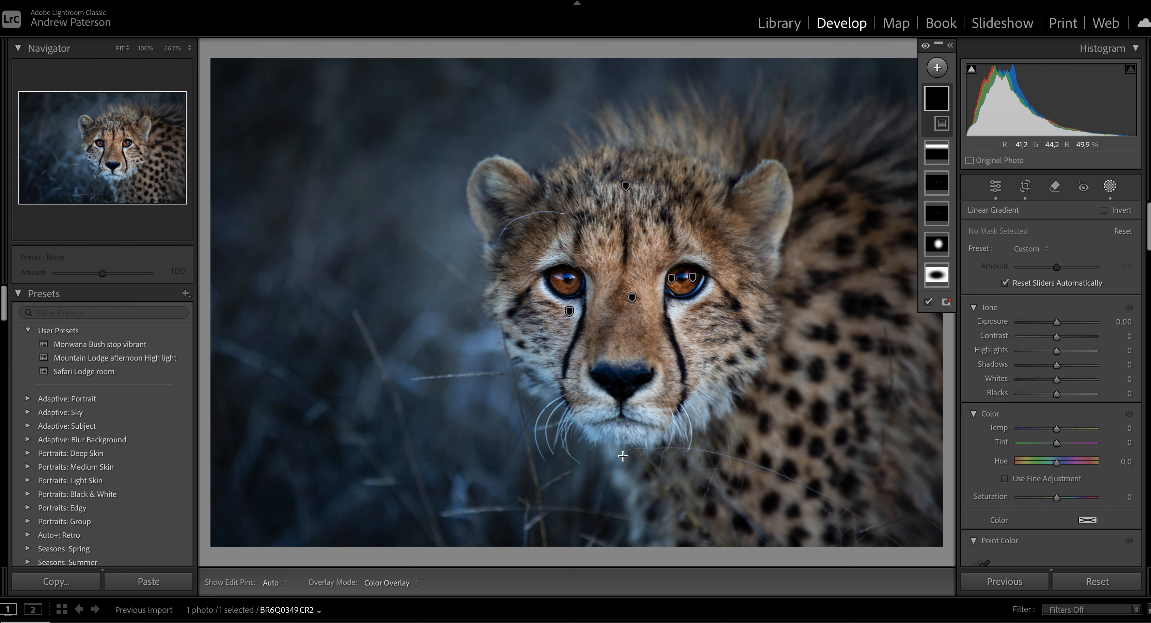
left_click_drag(624, 455, 624, 325)
left_click_drag(1057, 321, 1054, 323)
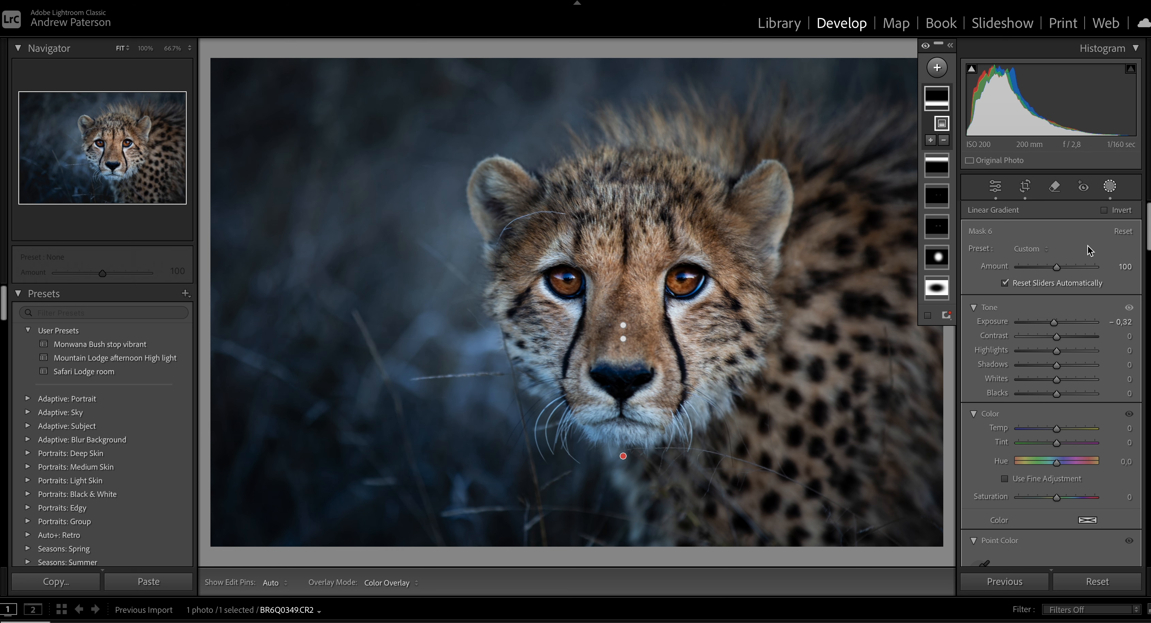
Add a horizontal linear gradient mask from the left background across the cheetah's face and set its exposure to -0.84.
left_click(938, 69)
left_click(947, 207)
left_click_drag(393, 276, 762, 276)
left_click_drag(1057, 321, 1048, 322)
Subtract the cheetah's face from the left-side gradient mask with a brush and leave masking.
left_click(943, 141)
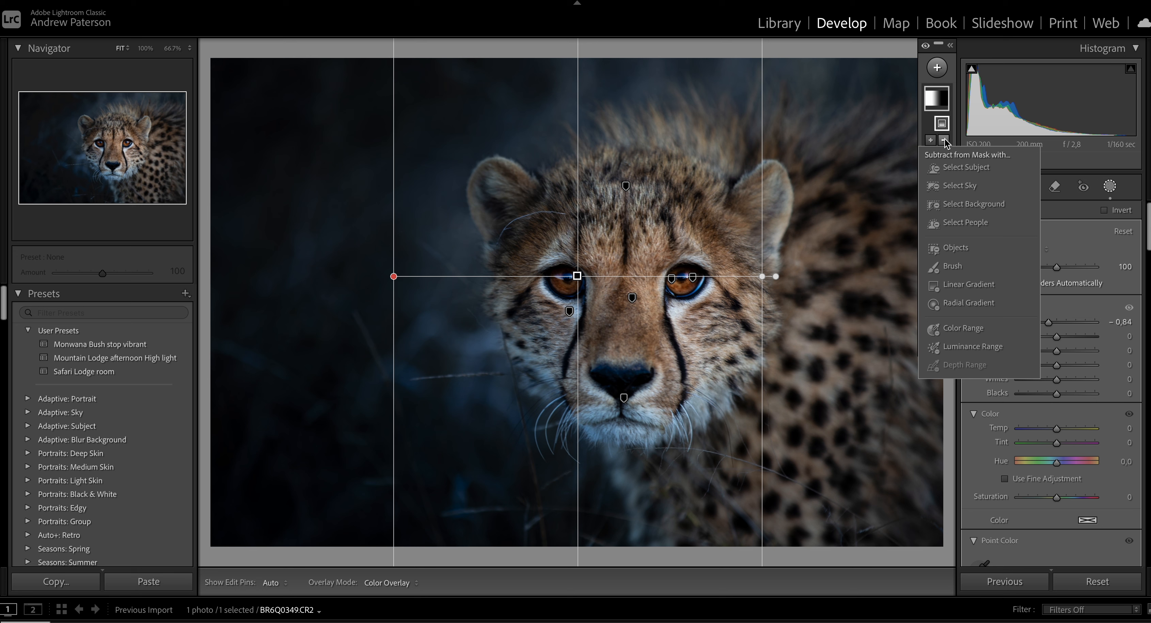
left_click(952, 266)
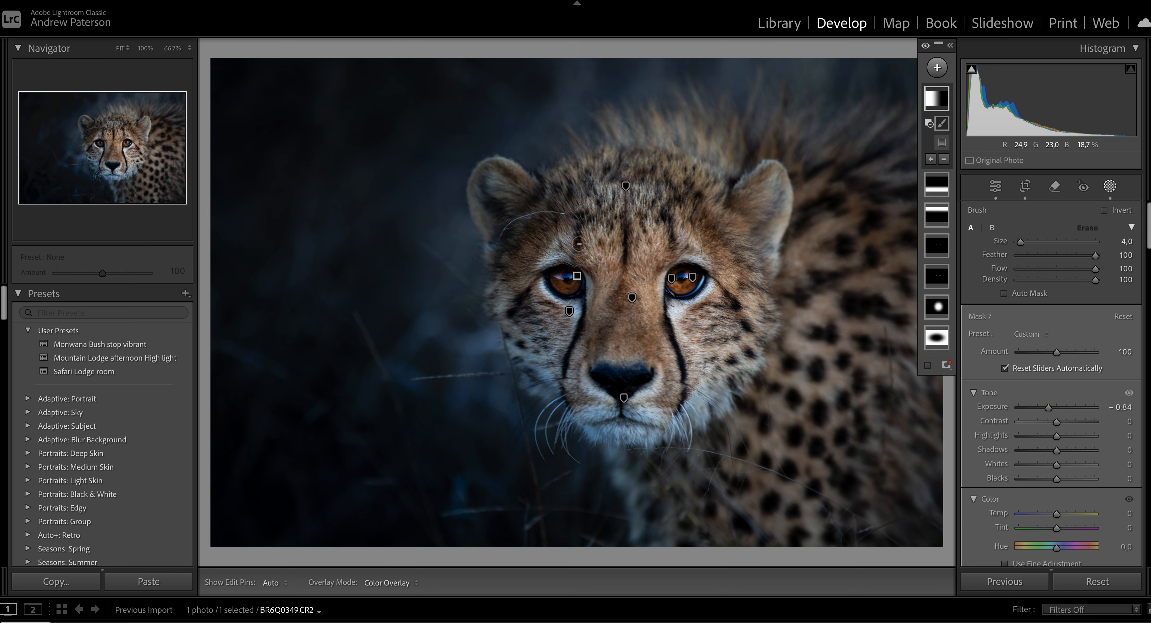
mouse_move(579, 204)
left_mouse_down()
mouse_move(527, 190)
mouse_move(499, 203)
mouse_move(576, 420)
mouse_move(558, 423)
mouse_move(577, 318)
mouse_move(571, 206)
mouse_move(606, 162)
mouse_move(501, 313)
left_mouse_up()
left_click(1110, 186)
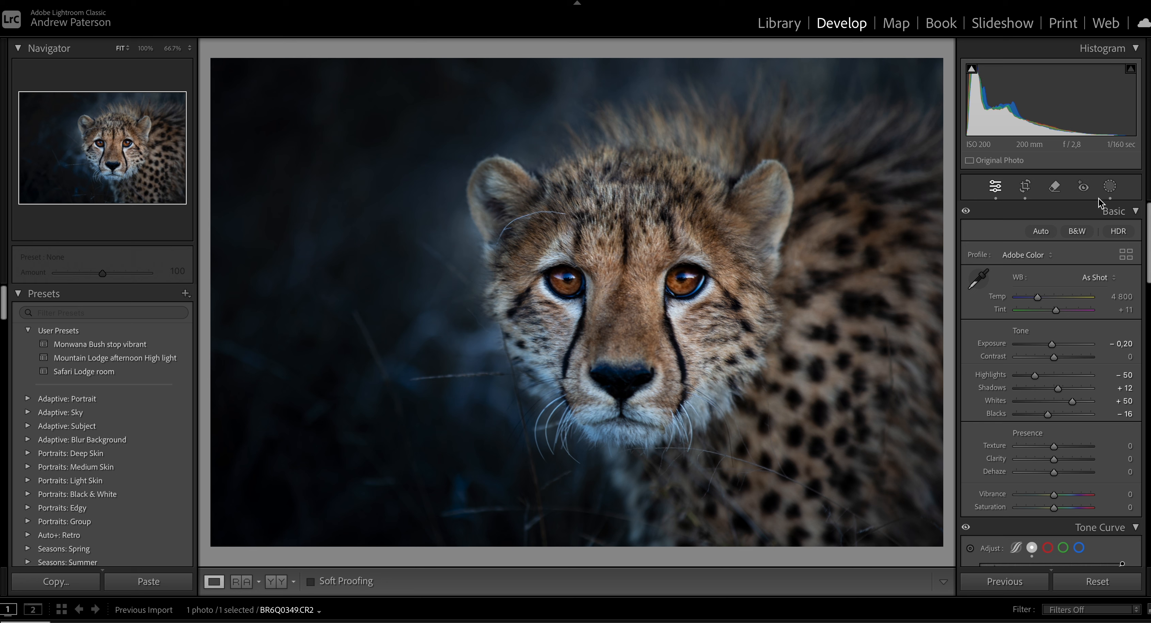
Add a large radial gradient mask over the cheetah's spotted body at the photo's right edge and adjust its size and position.
left_click(1110, 187)
left_click(938, 67)
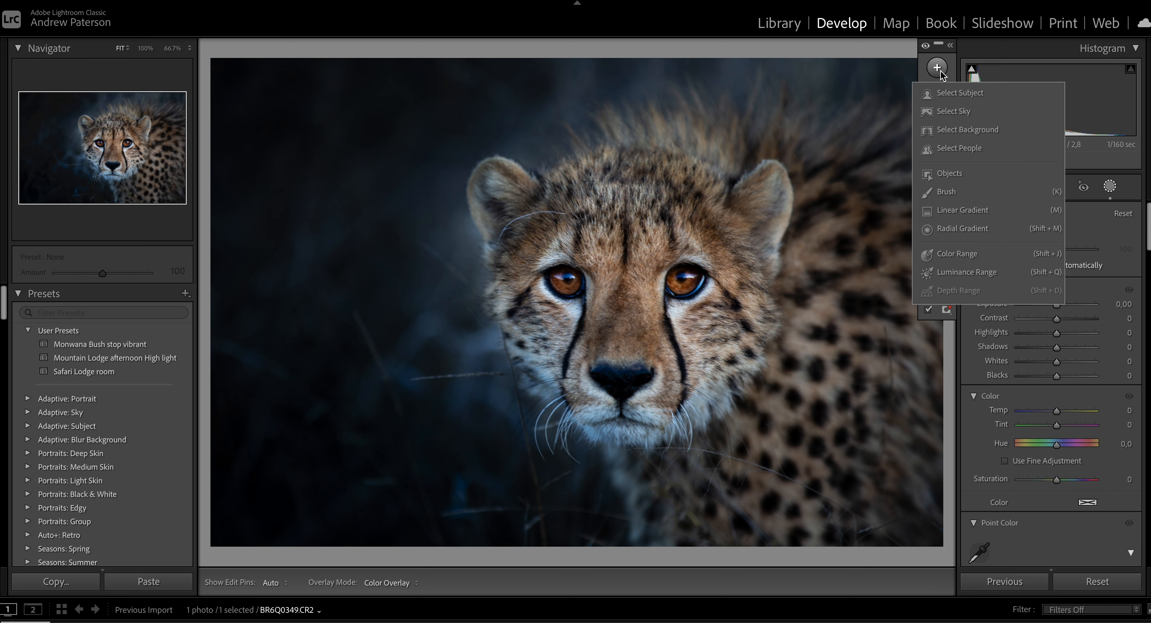
left_click(962, 229)
left_click_drag(864, 237, 947, 411)
left_click_drag(1015, 559, 1046, 468)
mouse_move(874, 287)
left_mouse_down()
mouse_move(918, 333)
mouse_move(993, 360)
left_mouse_up()
left_click_drag(799, 309, 779, 307)
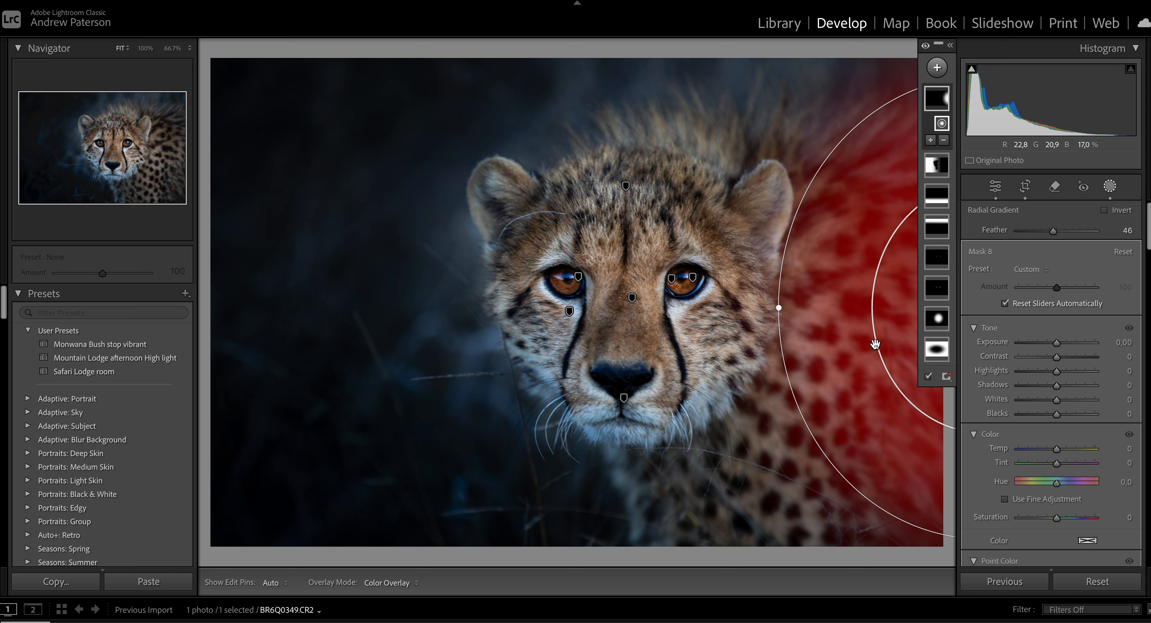
Set the body mask's temp to 12 and exposure to 0.80, shift it closer to the face, and leave masking.
left_click_drag(1058, 450, 1063, 449)
left_click_drag(1055, 343, 1063, 342)
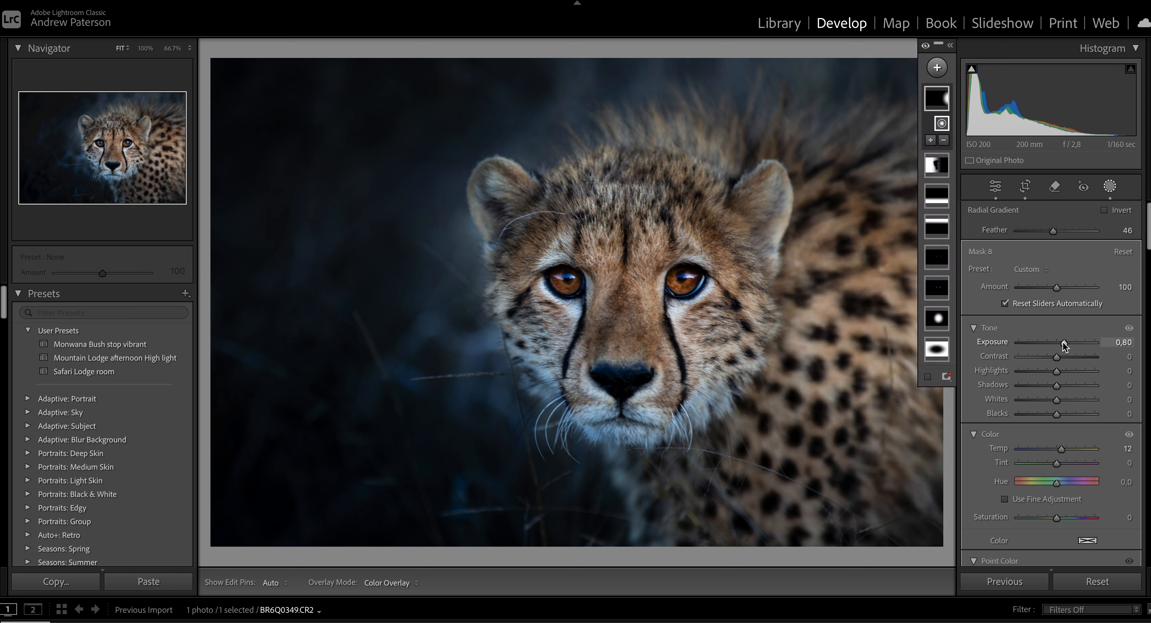
left_click_drag(825, 317, 755, 346)
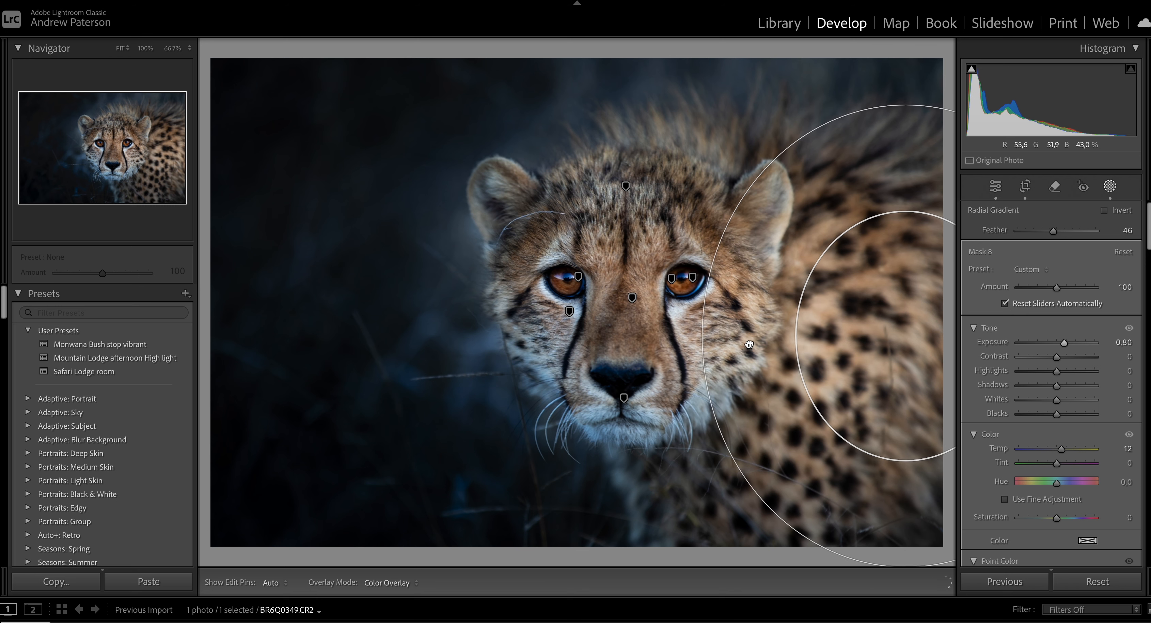
left_click(1112, 187)
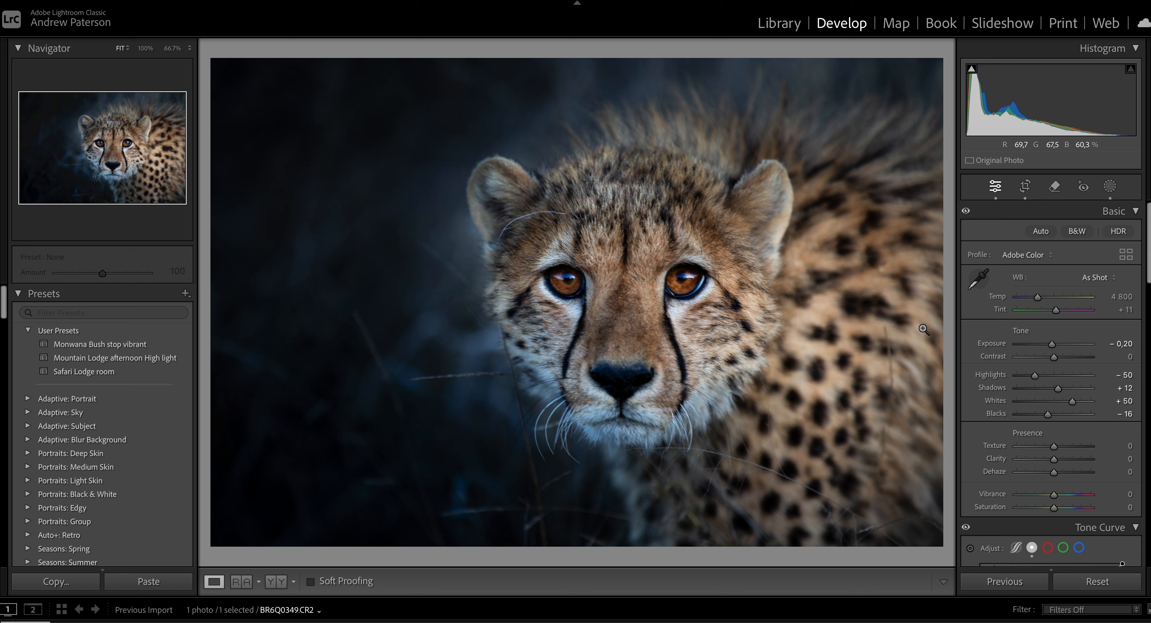
Add a size 6.0 brush mask with highlights 19 and whites 17, paint it over the chin and below both eyes, and leave masking.
left_click(1110, 185)
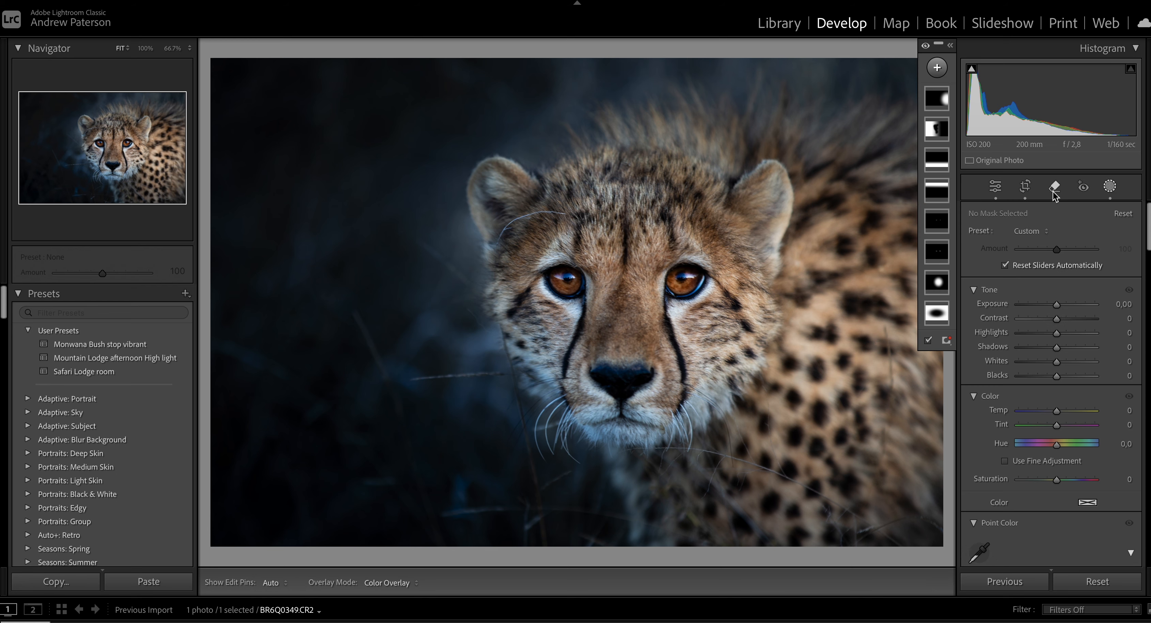
left_click(937, 68)
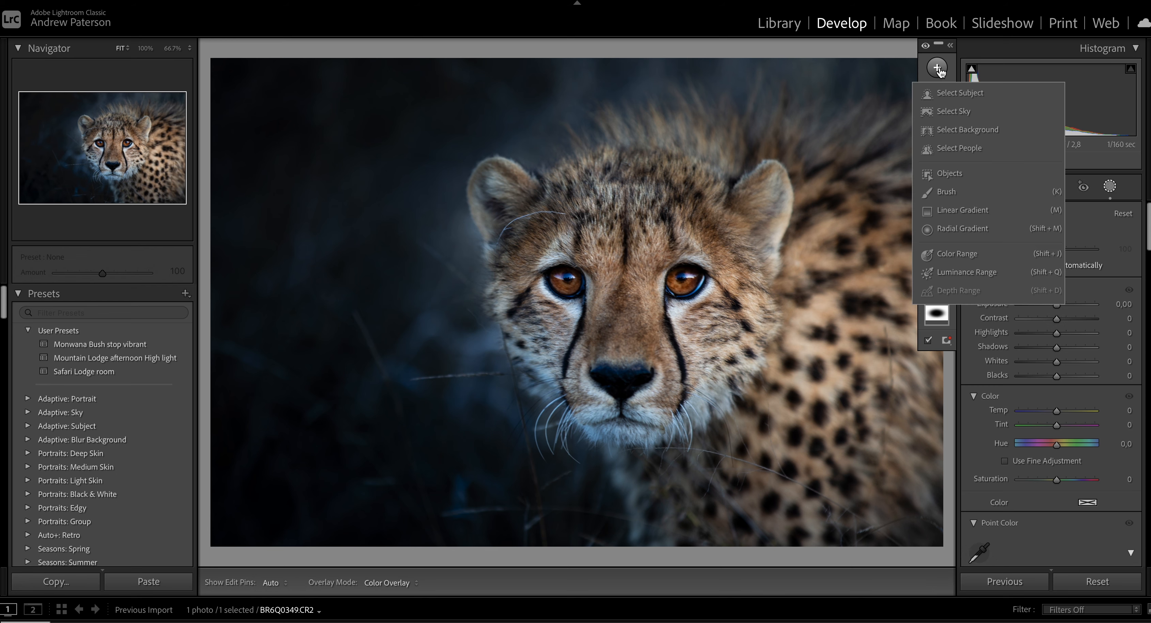
left_click(949, 196)
scroll(704, 375, "down", 5)
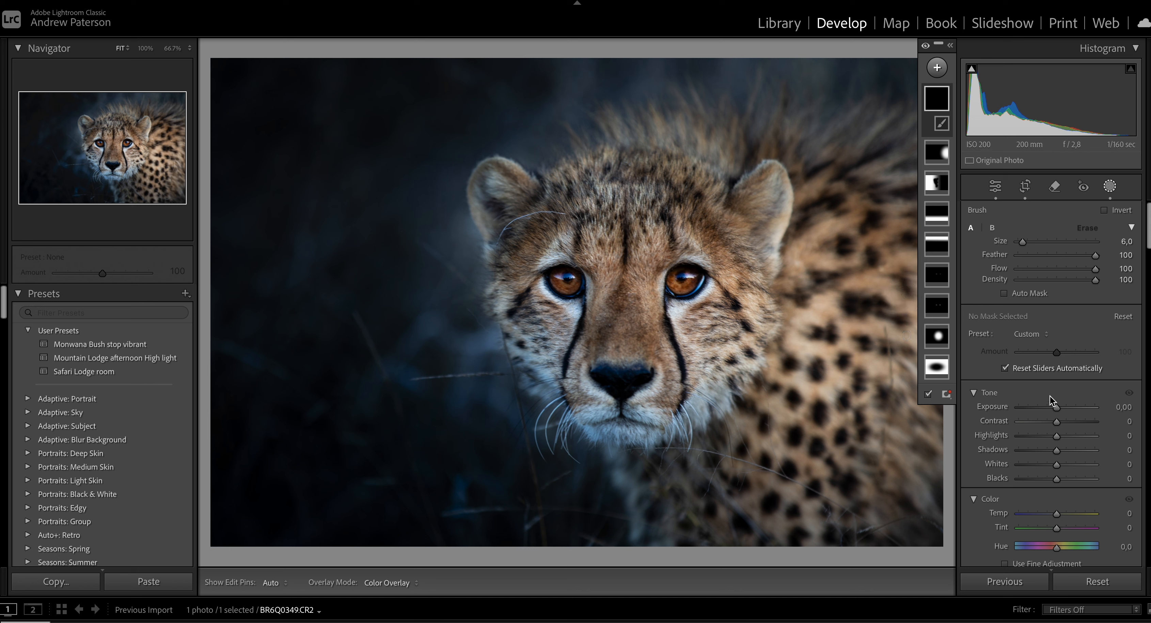
left_click_drag(1059, 435, 1064, 463)
key("h")
mouse_move(676, 439)
left_mouse_down()
mouse_move(601, 428)
mouse_move(552, 441)
mouse_move(546, 425)
left_mouse_up()
left_click_drag(575, 316, 546, 294)
left_click_drag(670, 314, 713, 288)
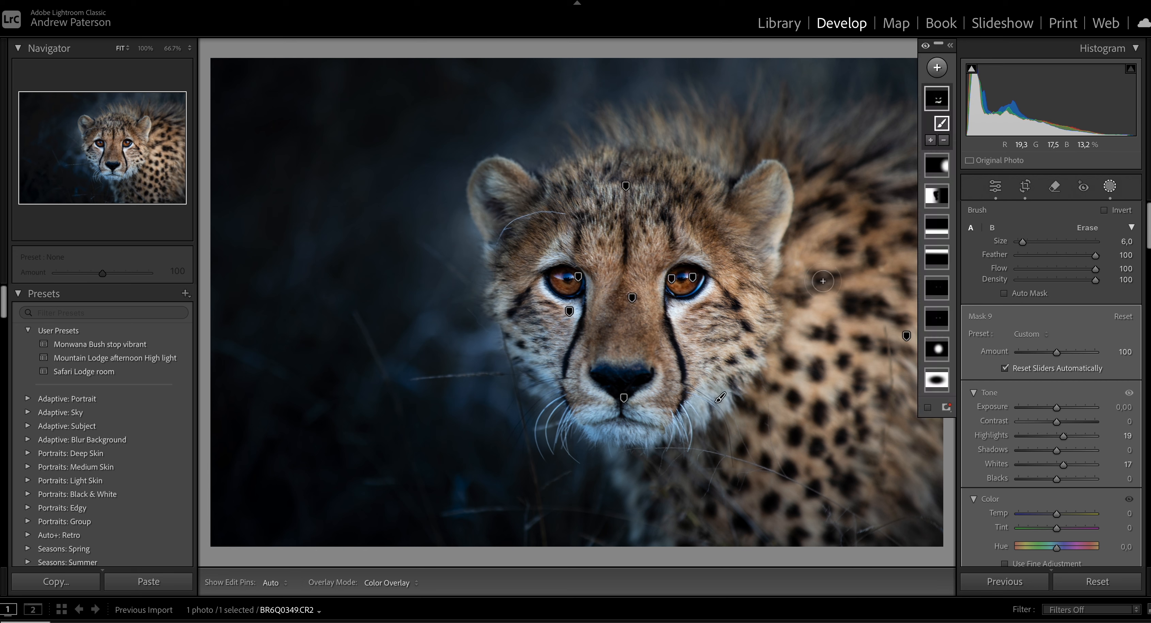
left_click(1110, 186)
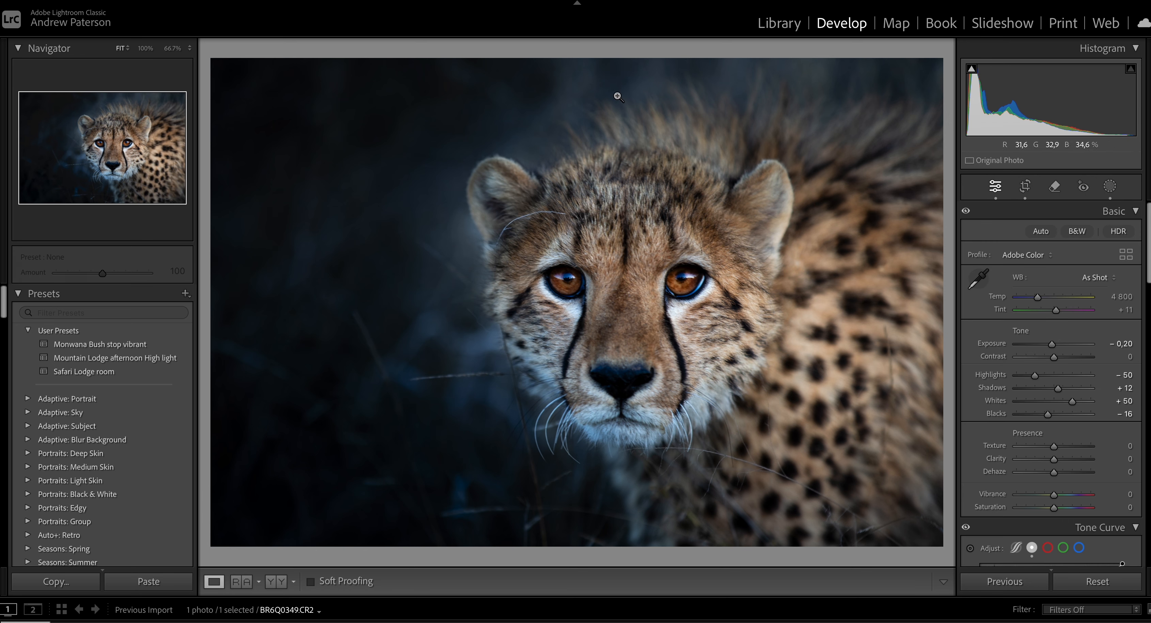
Compare the finished edit side by side with the original photo.
key("y")
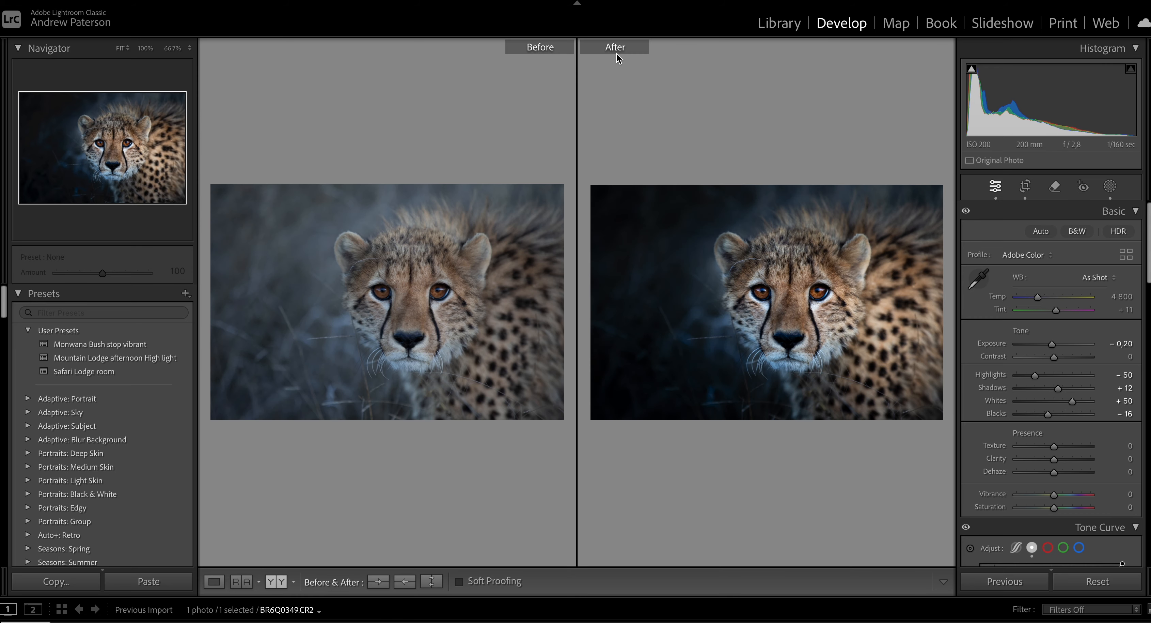